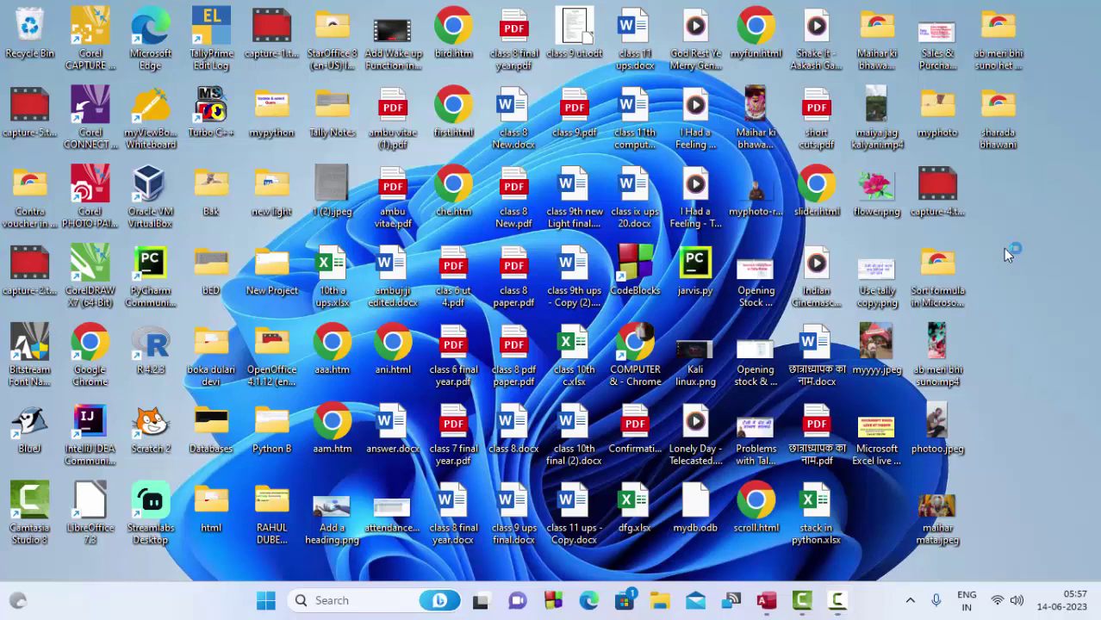
# Refresh the desktop and bring the Database125 Access window to the front
pyautogui.rightClick(972, 283)
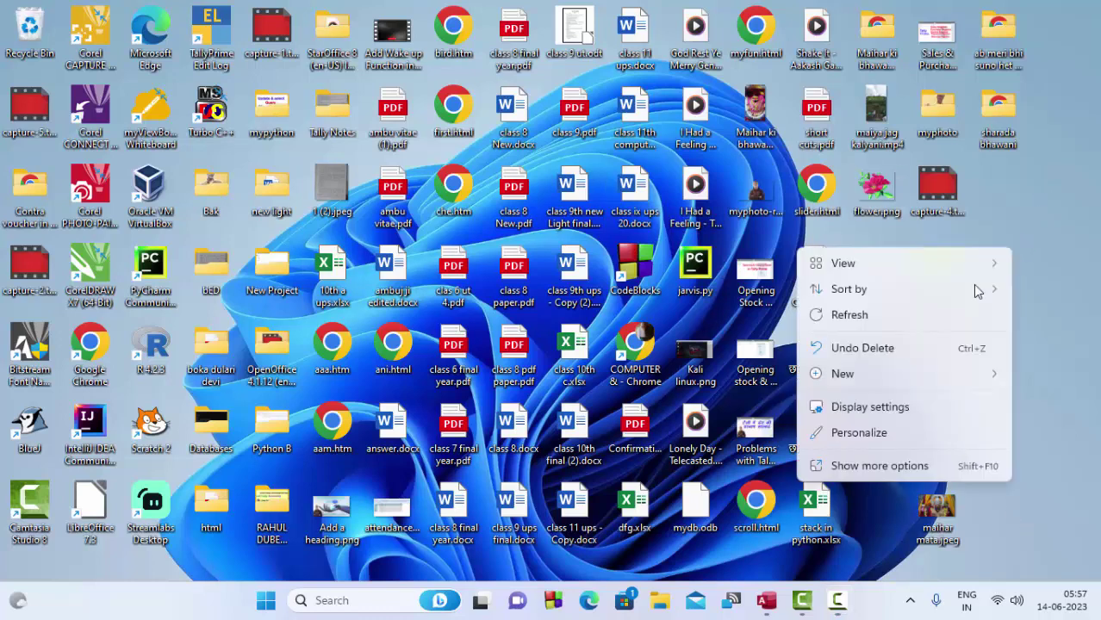
pyautogui.click(919, 316)
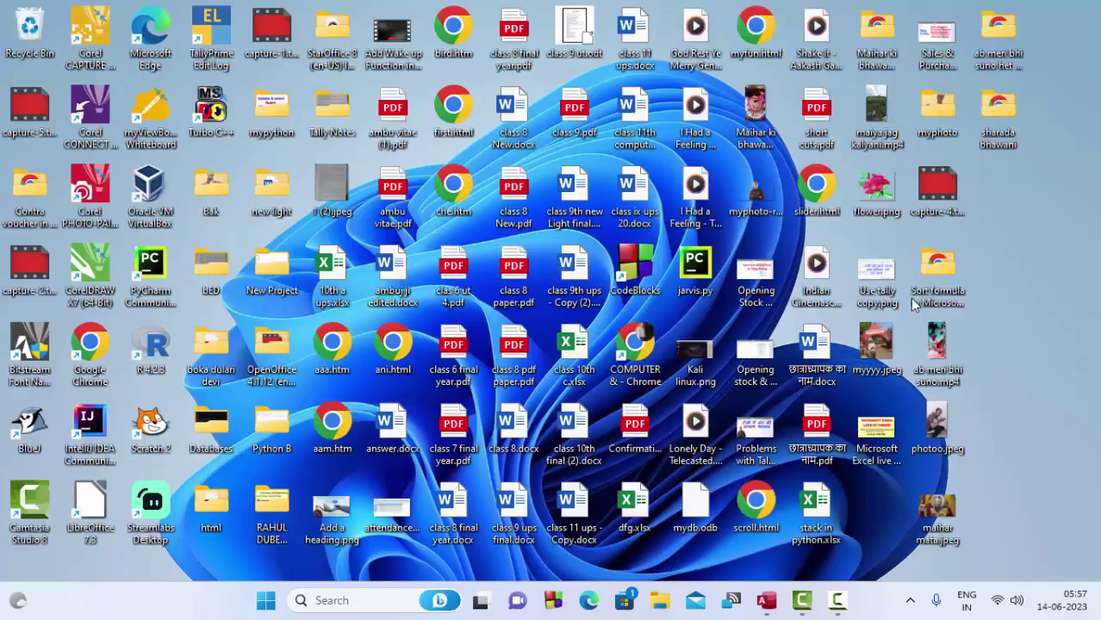
pyautogui.click(773, 610)
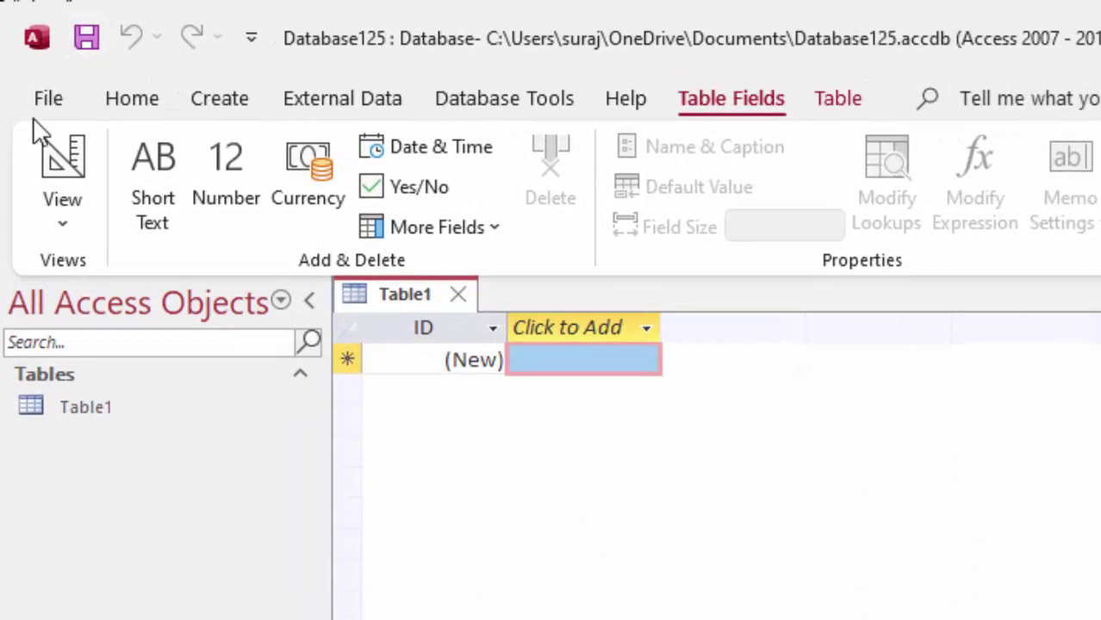
# Check the Table1 view options, then display the Create ribbon commands
pyautogui.click(50, 206)
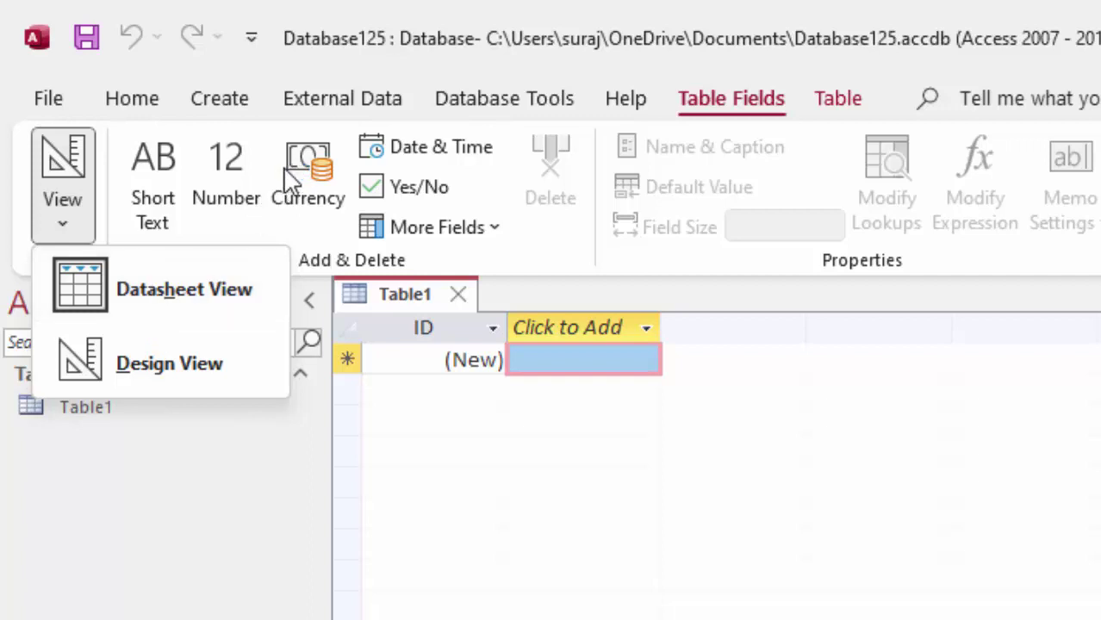
pyautogui.click(483, 499)
pyautogui.click(211, 103)
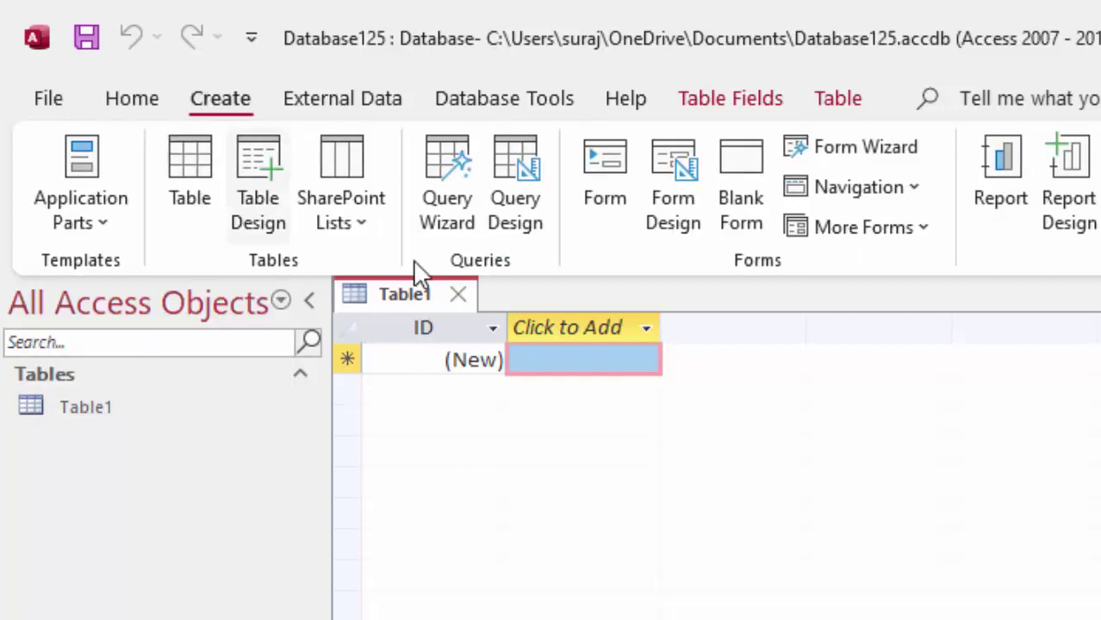
# Start a new blank query, close Table1, and switch Query1 to SQL View
pyautogui.click(520, 164)
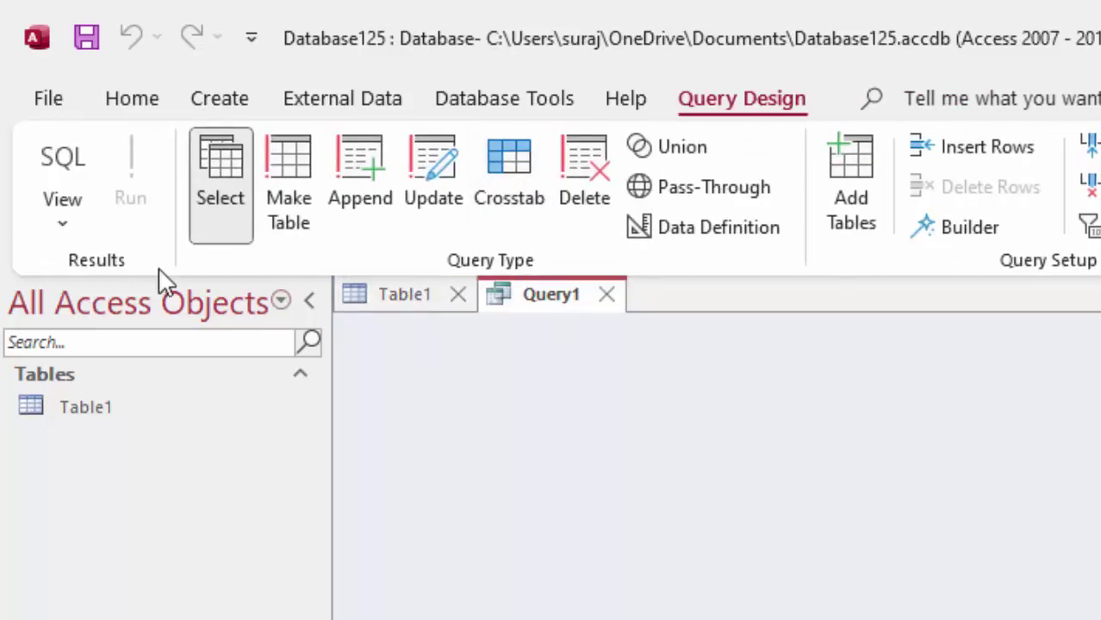
pyautogui.click(457, 295)
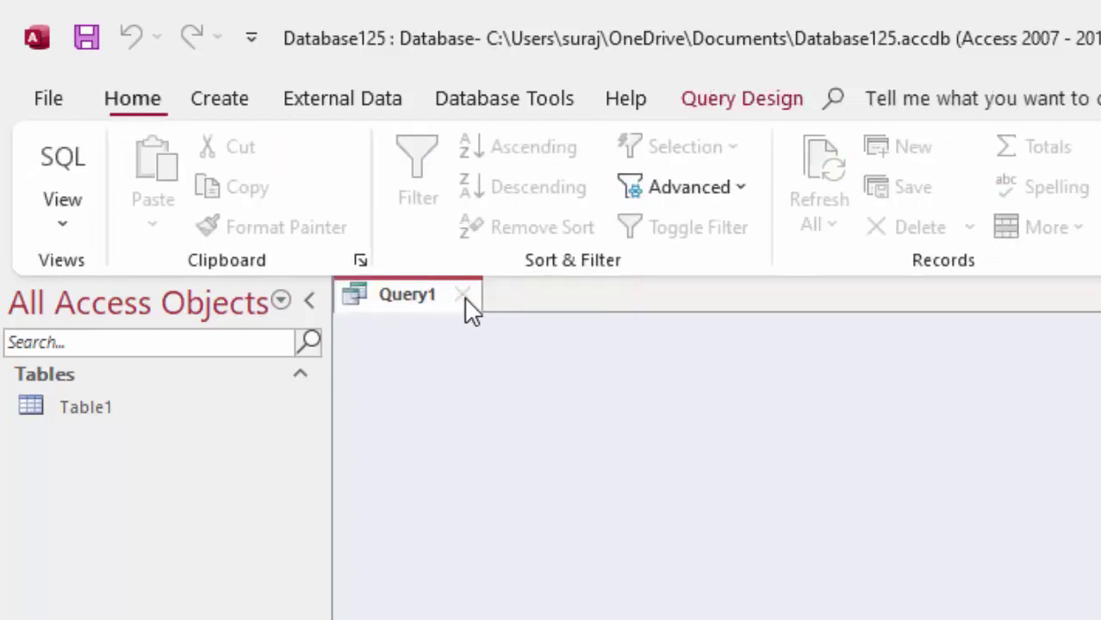
pyautogui.click(78, 172)
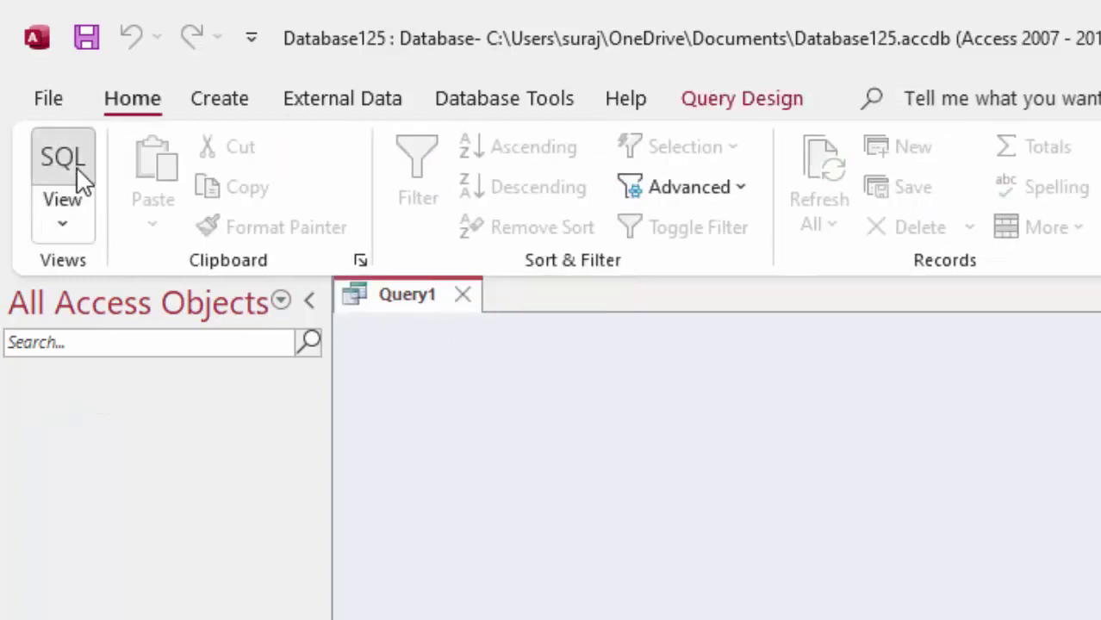
# Delete the default SELECT; statement from Query1's SQL text
pyautogui.click(448, 330)
pyautogui.moveTo(408, 327); pyautogui.dragTo(338, 327)
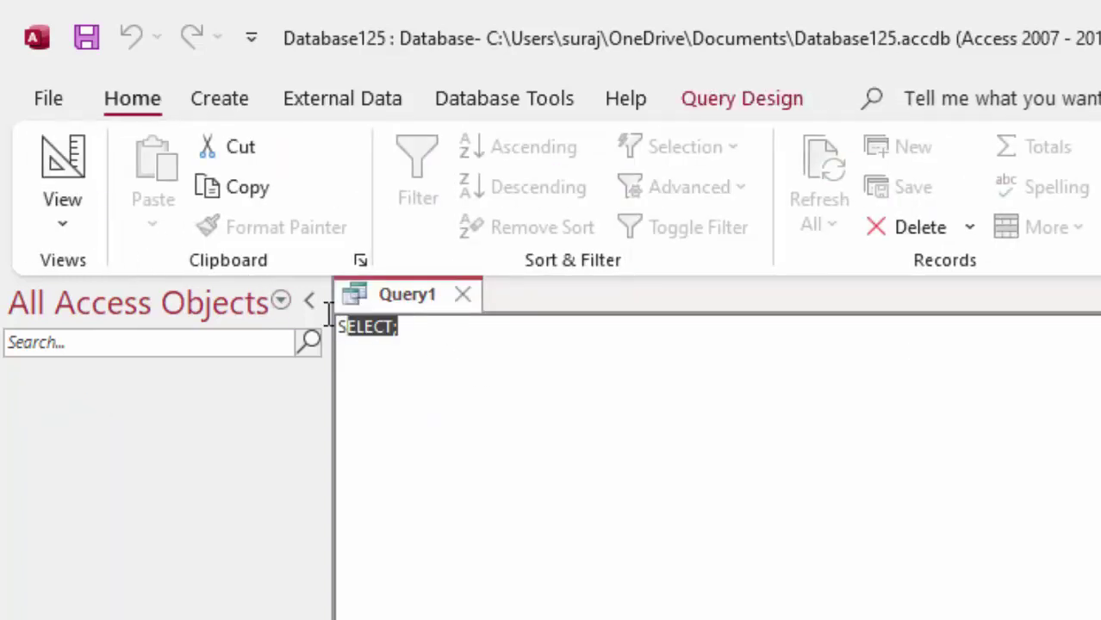
pyautogui.rightClick(439, 377)
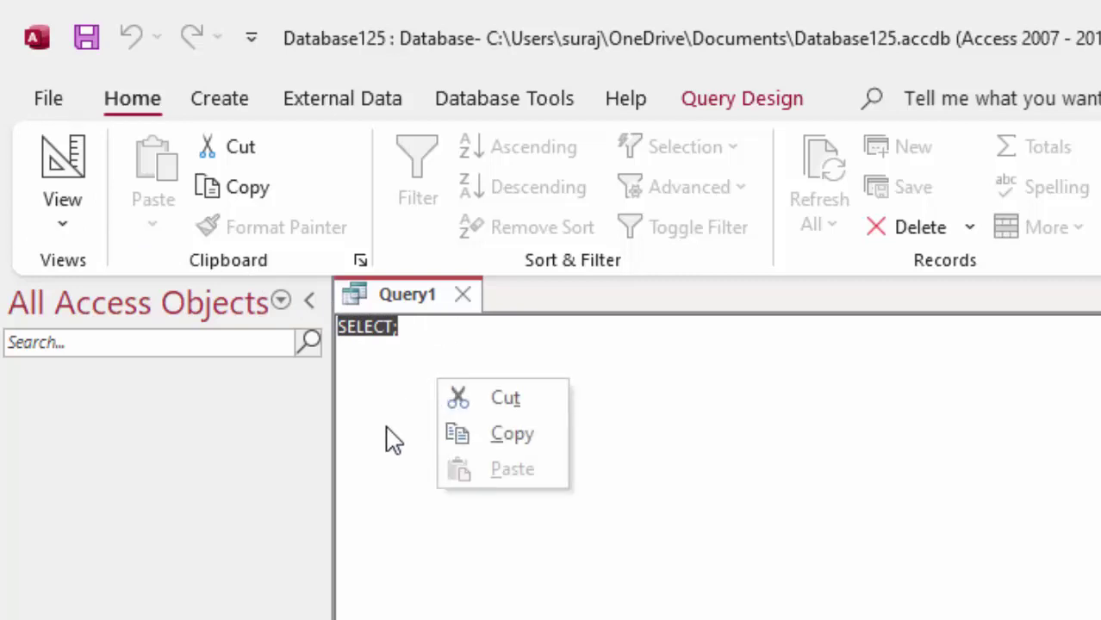
pyautogui.press('Up')
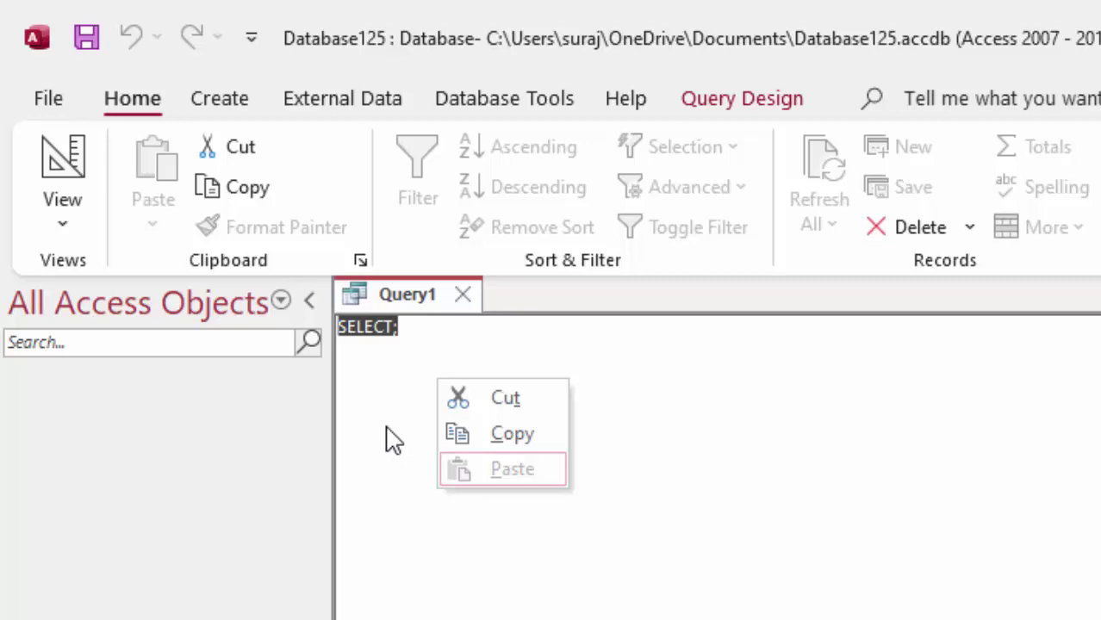
pyautogui.click(462, 333)
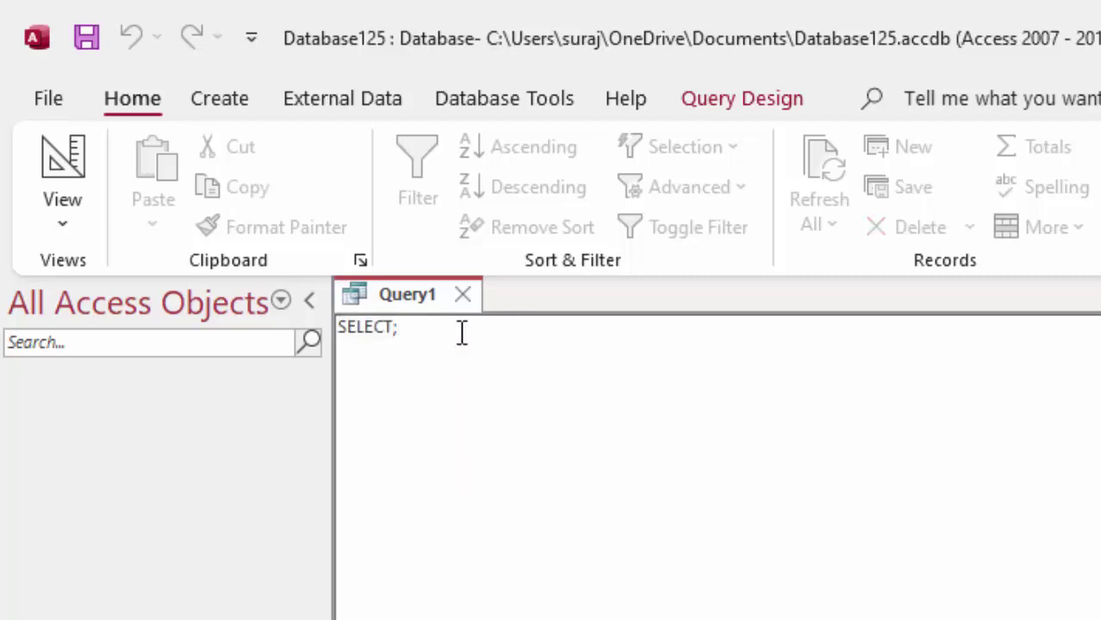
pyautogui.press('BackSpace')
pyautogui.press('BackSpace')
pyautogui.press('BackSpace')
pyautogui.press('BackSpace')
# Type CREATE TABLE SchoolT with Name_of_students text, Age float, and int columns Computer through Biology
pyautogui.write('c')
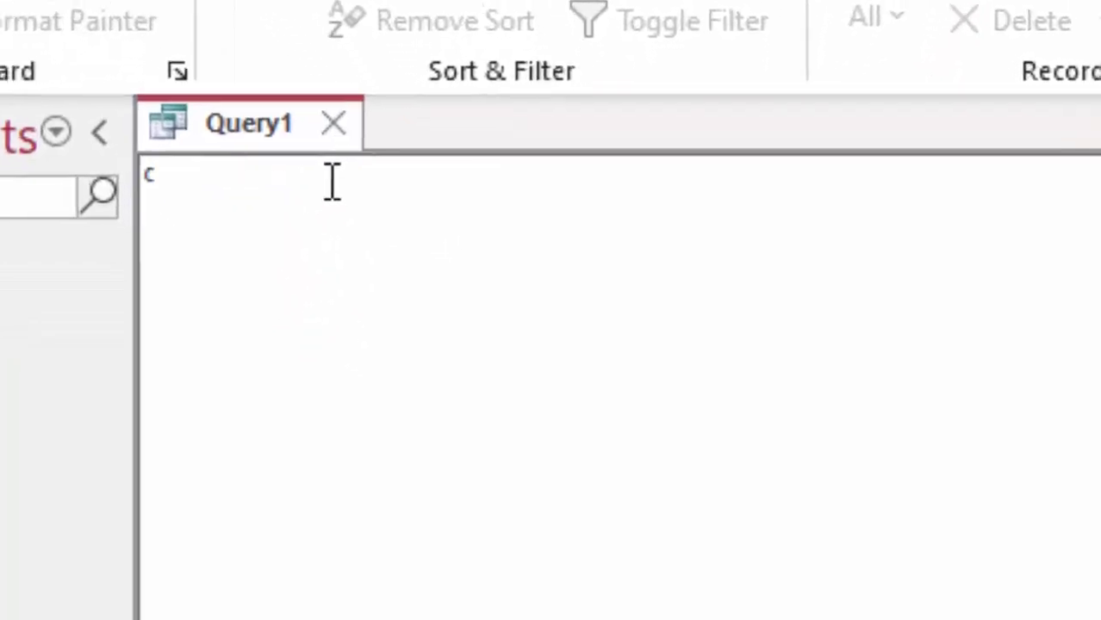
pyautogui.write('reate ta')
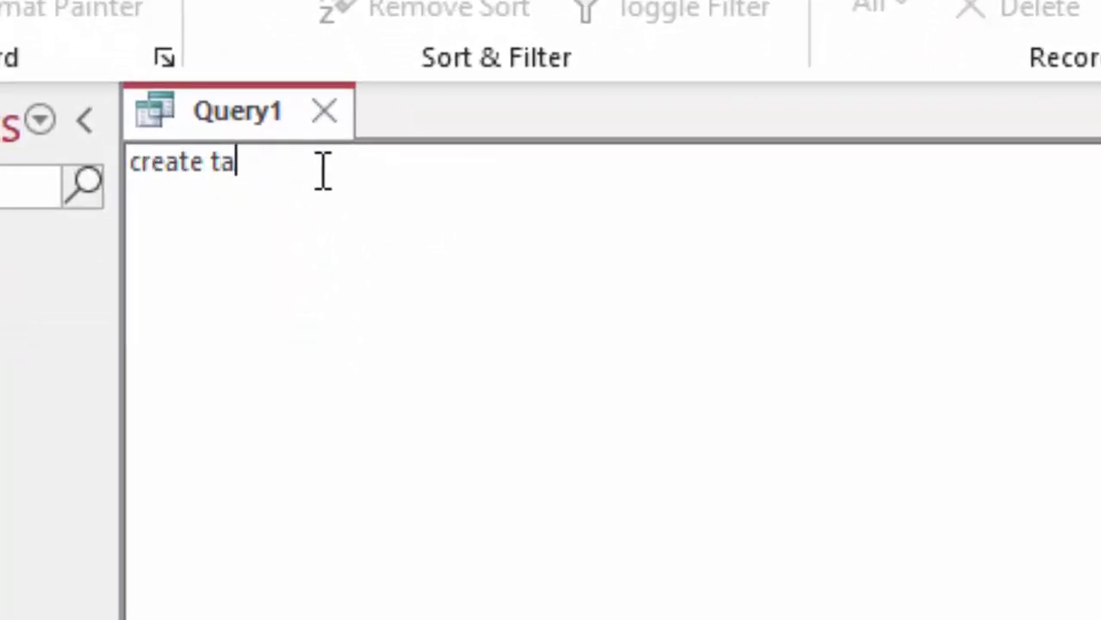
pyautogui.write('ble ')
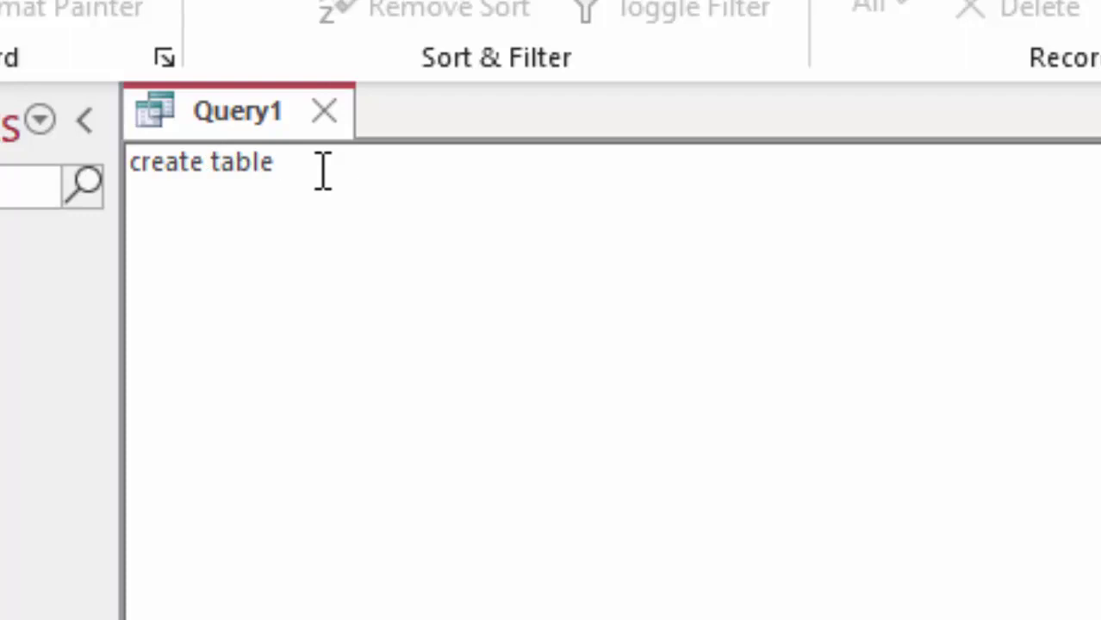
pyautogui.write('Sch')
pyautogui.write('oolT')
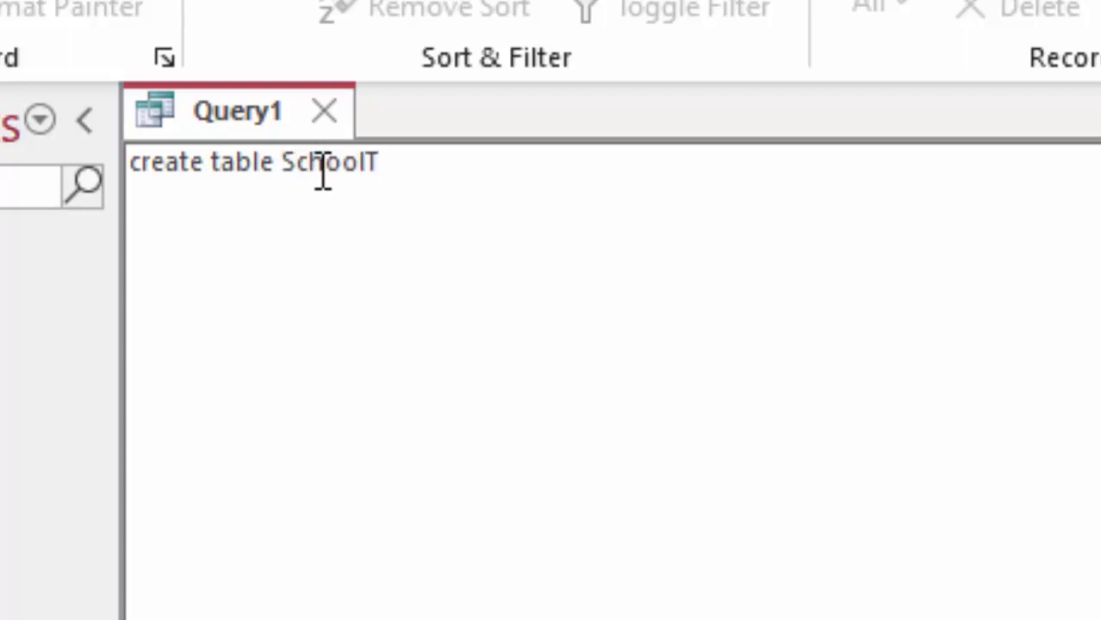
pyautogui.write('(')
pyautogui.write('Name_')
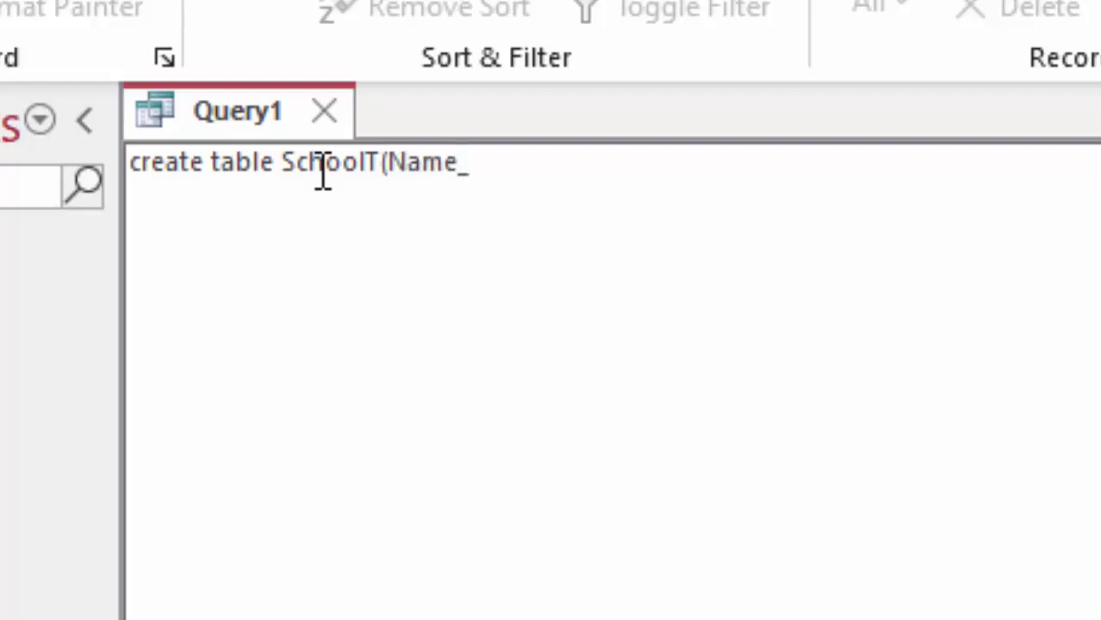
pyautogui.write('of_s')
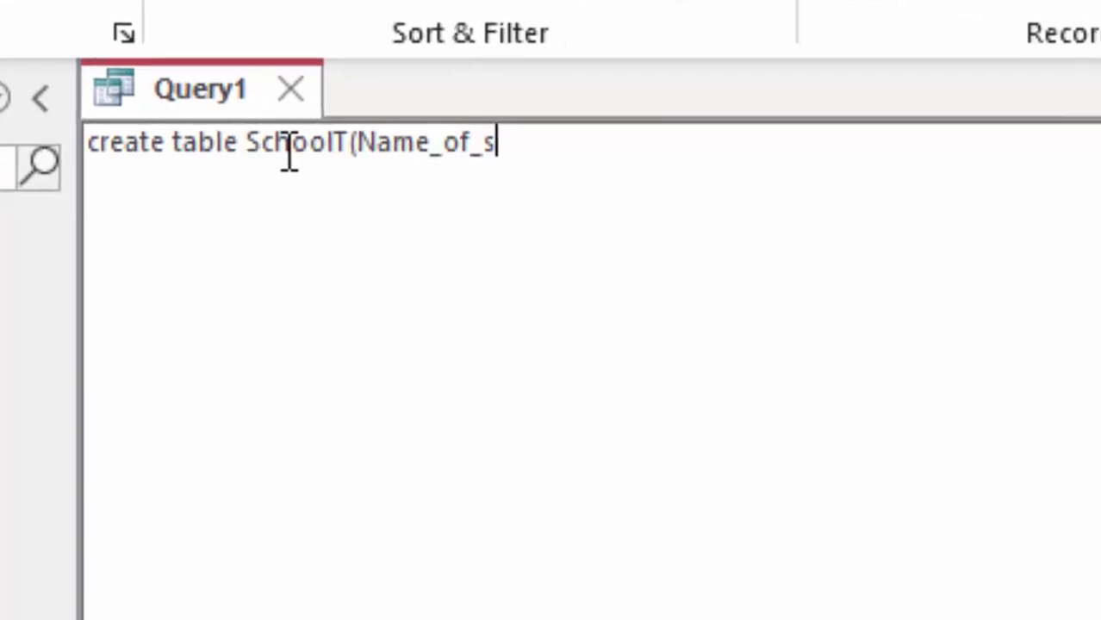
pyautogui.write('tudent')
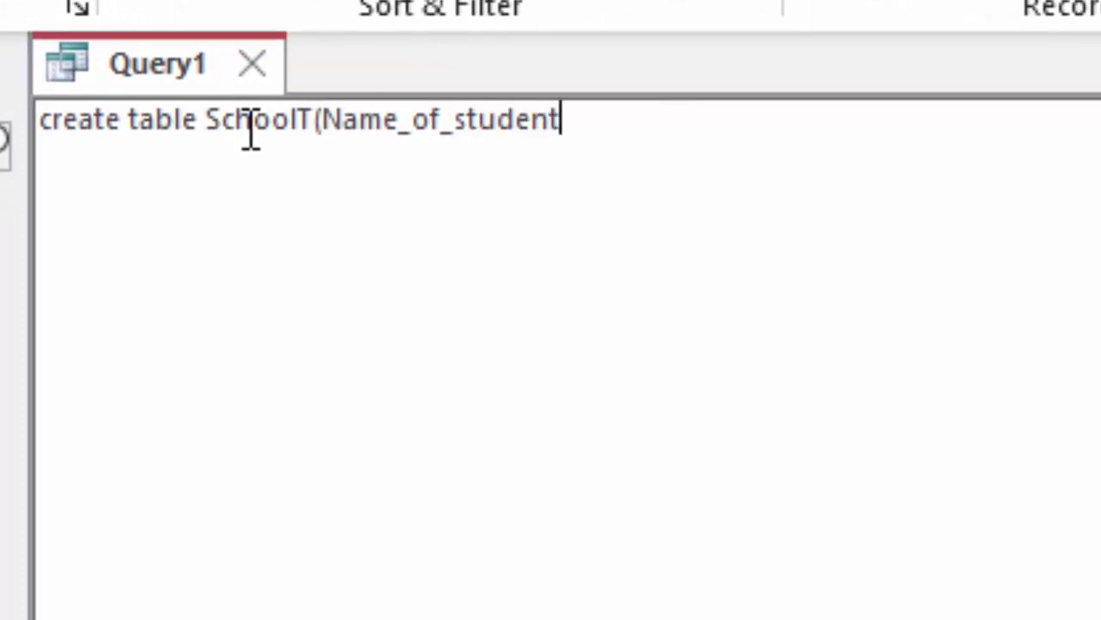
pyautogui.write('s')
pyautogui.write(' text')
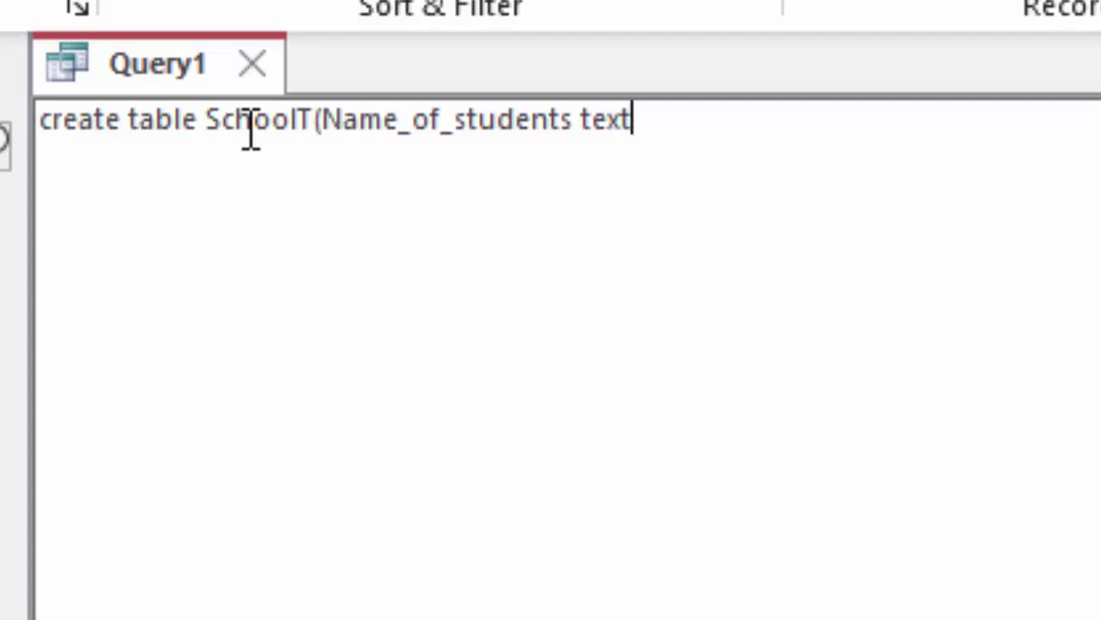
pyautogui.write(',')
pyautogui.write('Age')
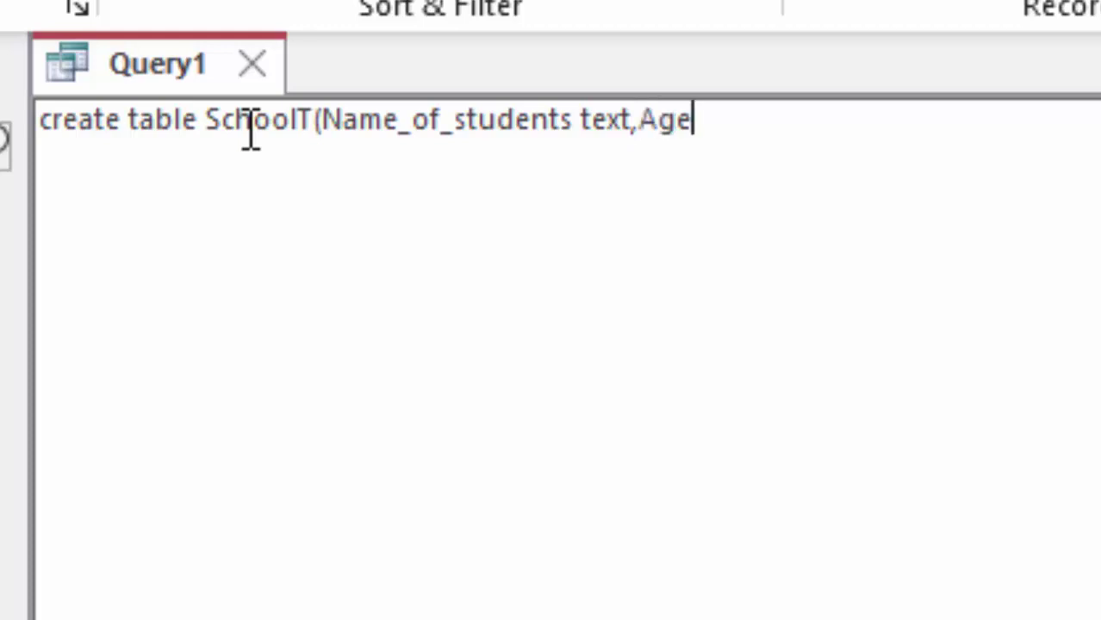
pyautogui.write(' fl')
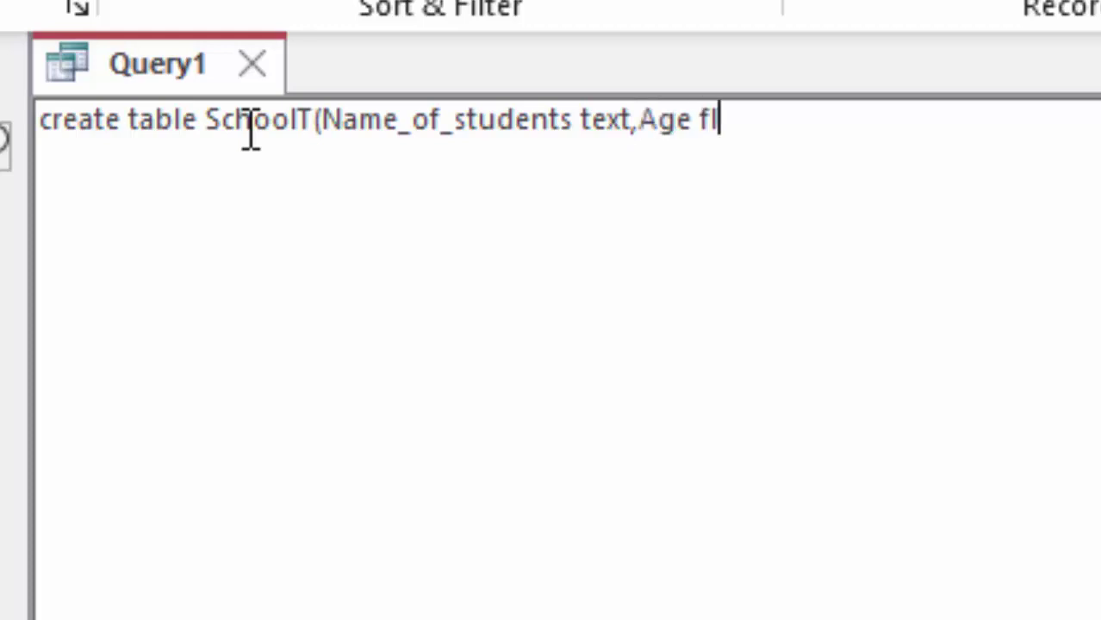
pyautogui.write('oat')
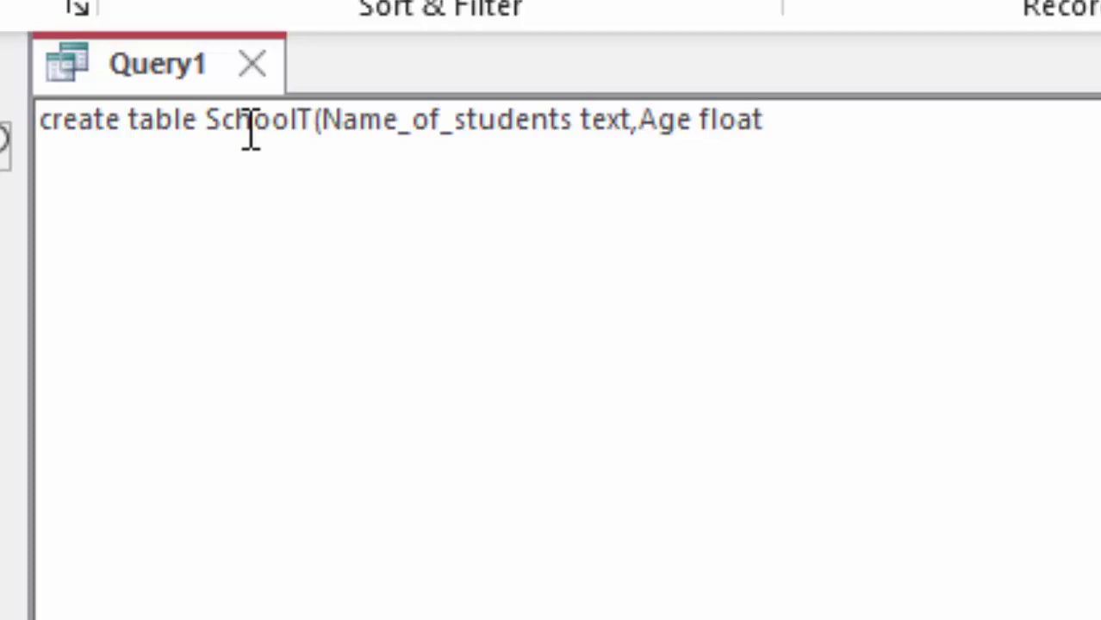
pyautogui.write(',')
pyautogui.write('C')
pyautogui.write('ompute')
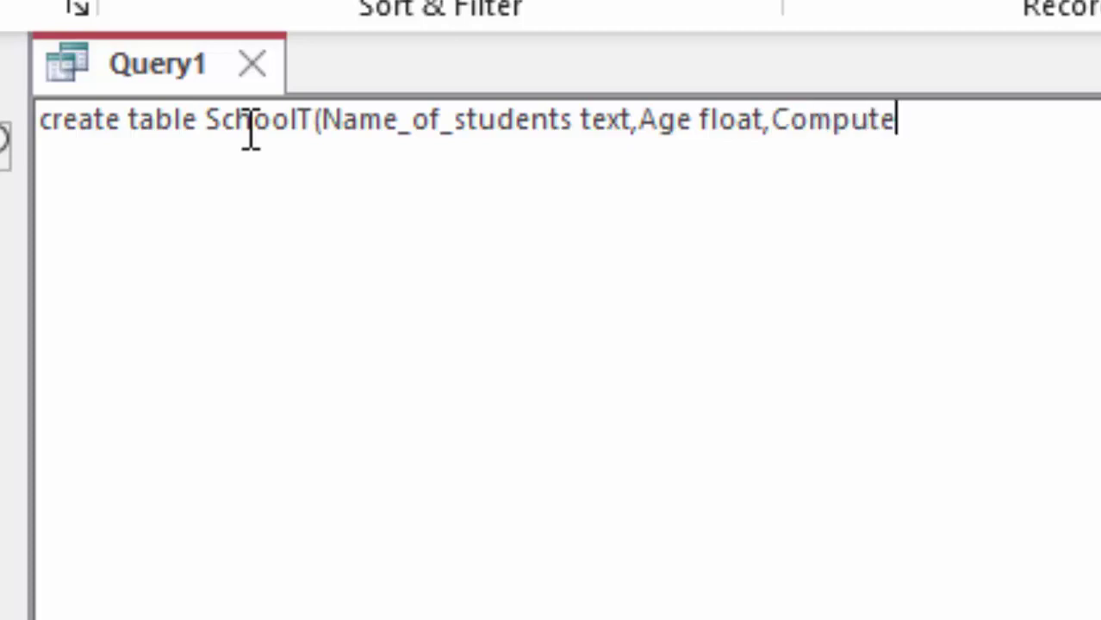
pyautogui.write('r,')
pyautogui.write(' int')
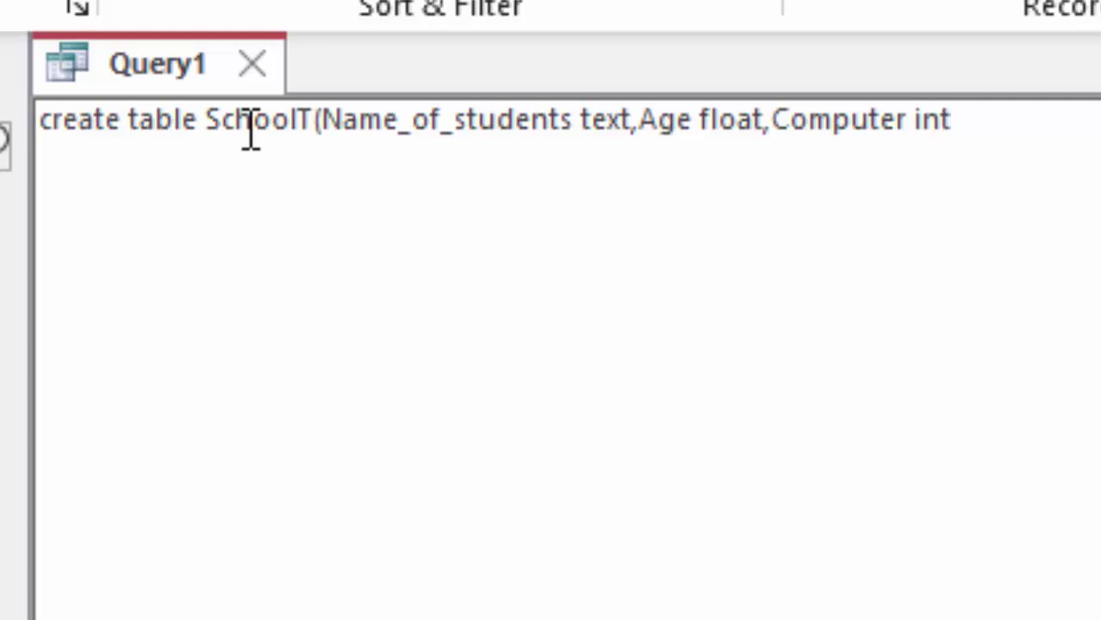
pyautogui.write(',')
pyautogui.write('Engl')
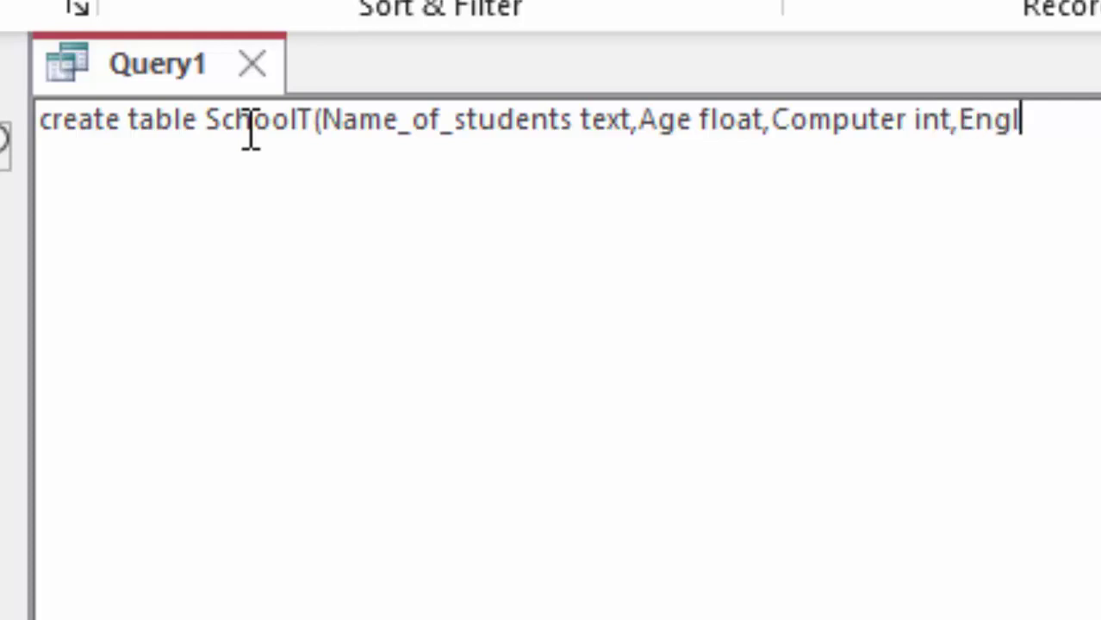
pyautogui.write('ish in')
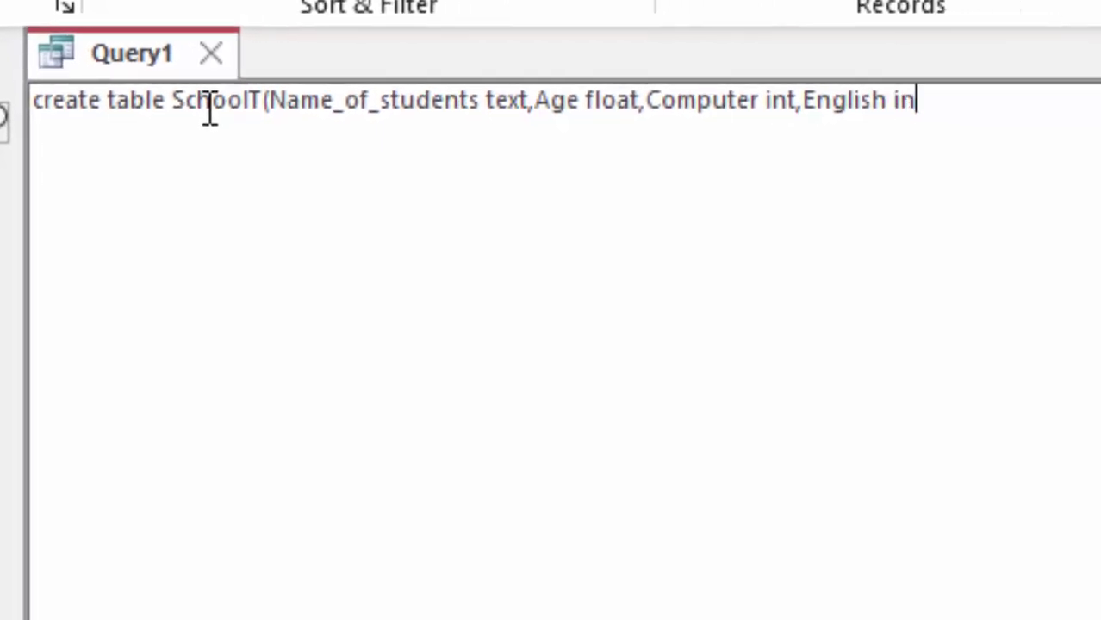
pyautogui.write('t,')
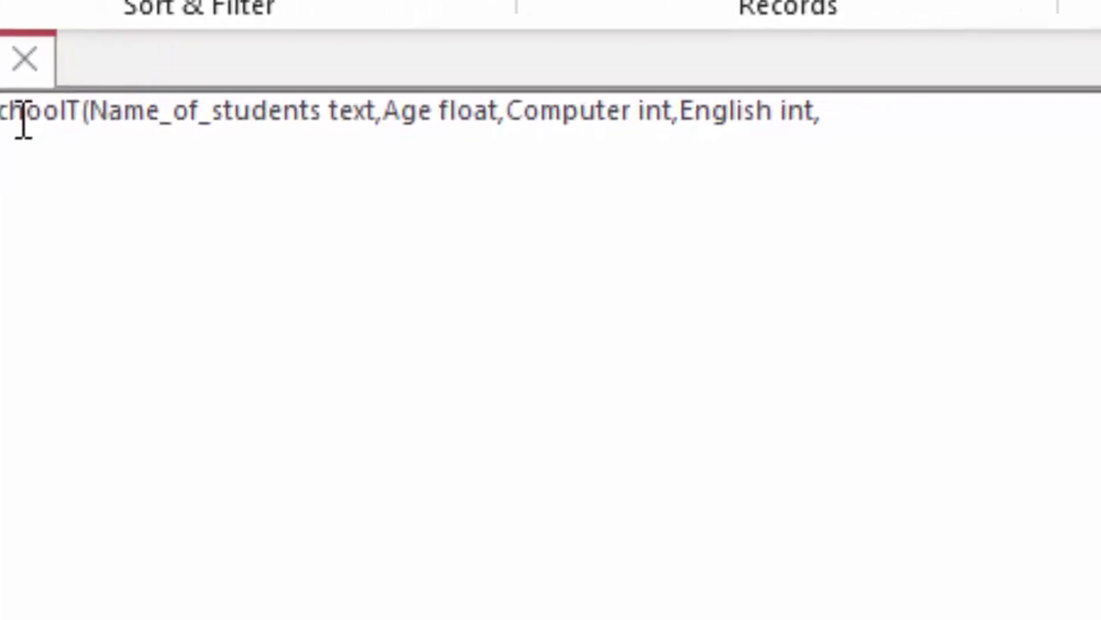
pyautogui.write('Physics ')
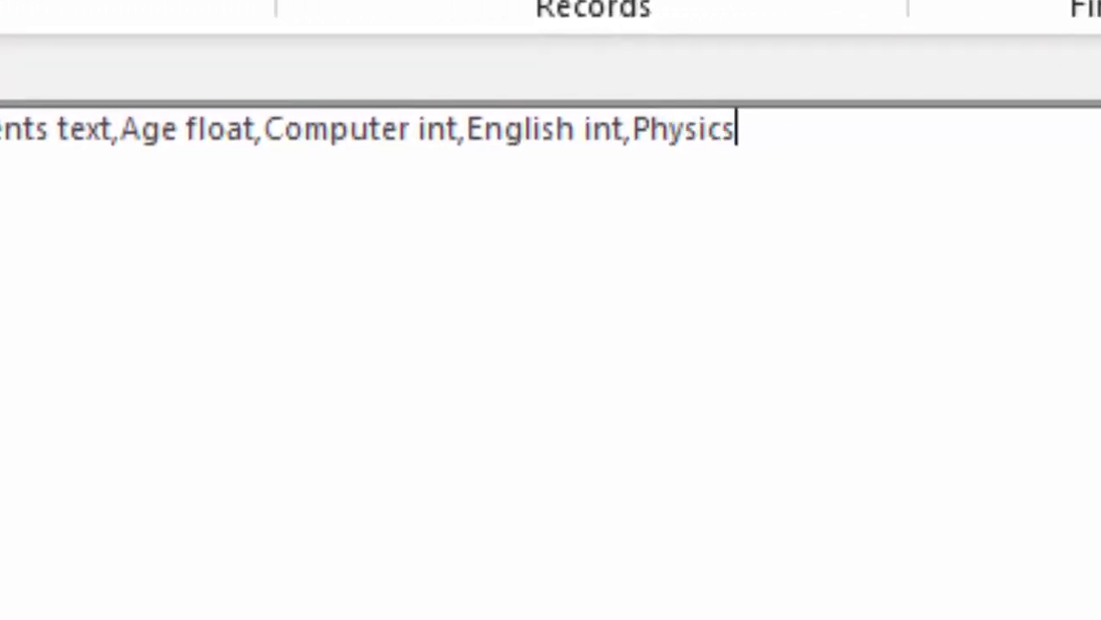
pyautogui.write('int,')
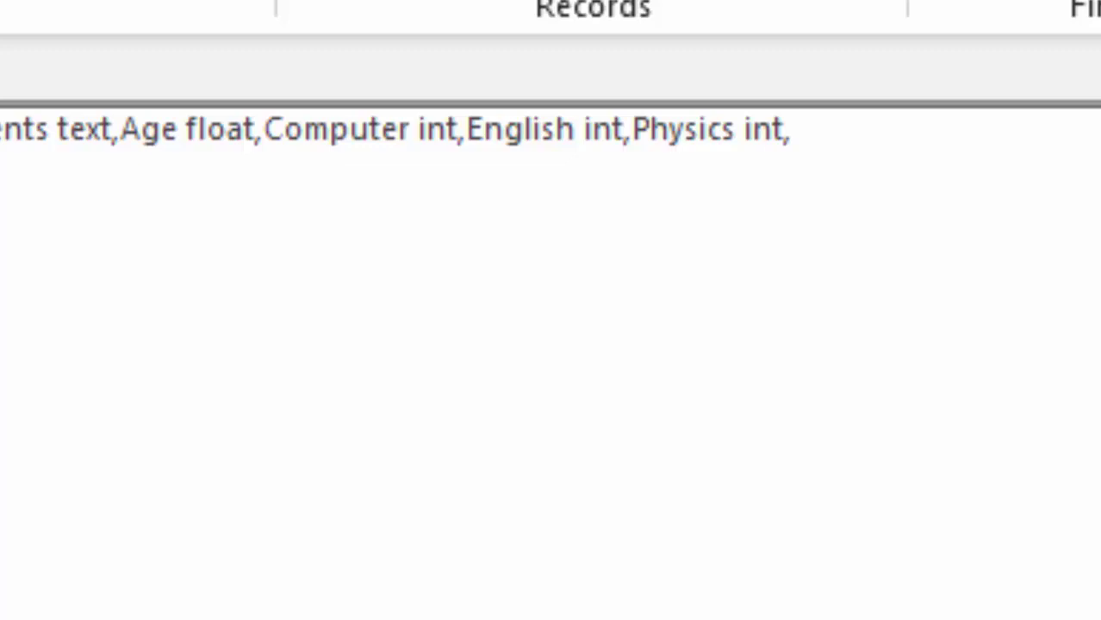
pyautogui.write('Che')
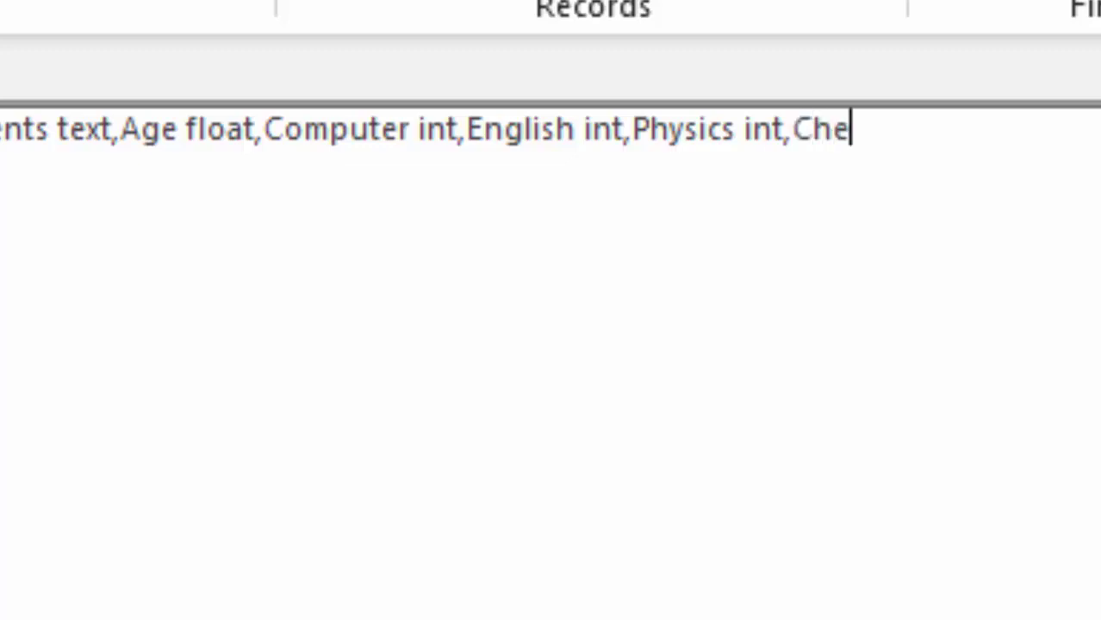
pyautogui.write('mistry')
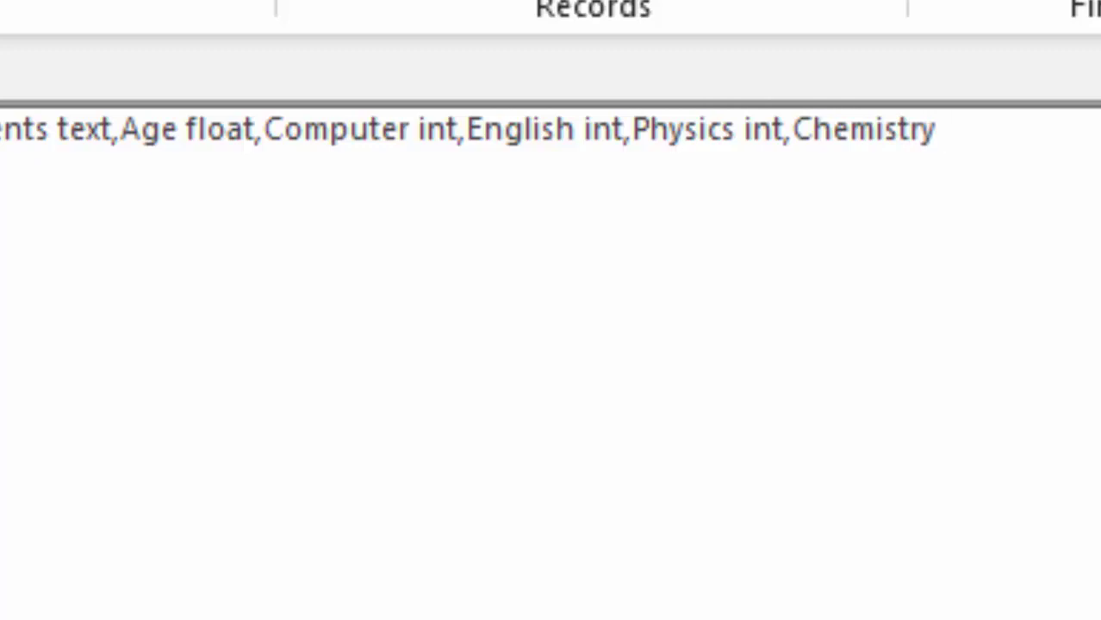
pyautogui.write(' int')
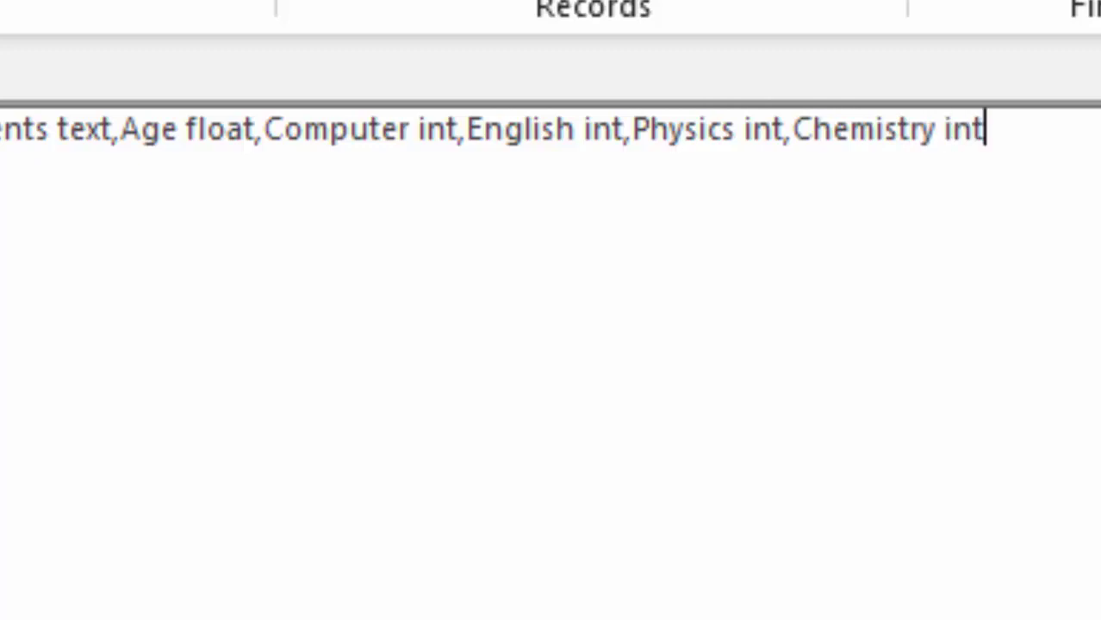
pyautogui.write(' b')
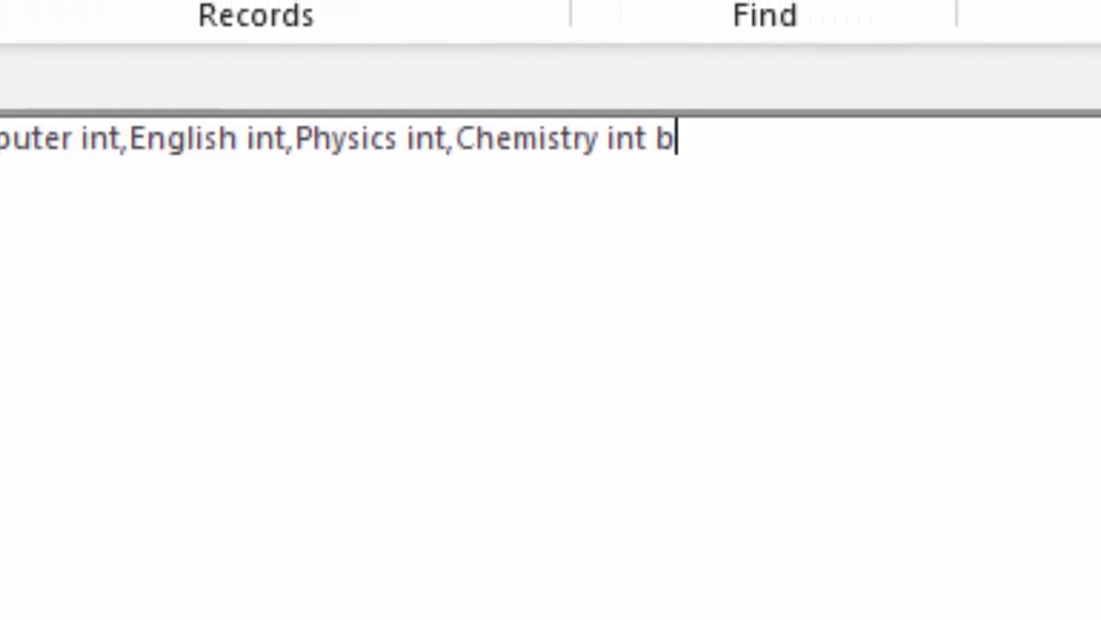
pyautogui.write('iology ')
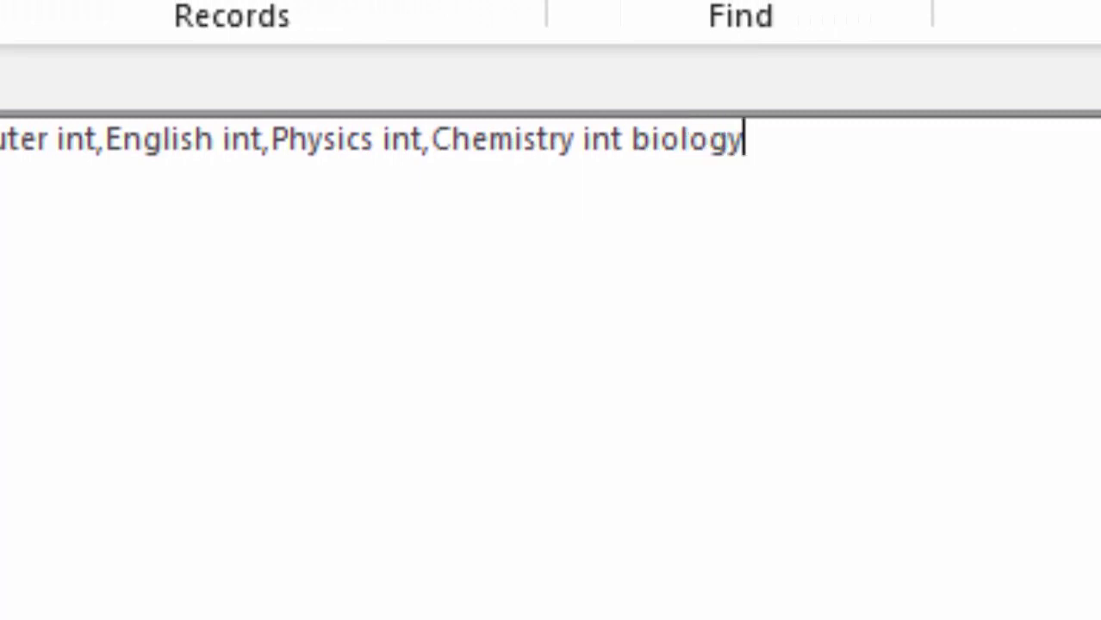
pyautogui.write('int)')
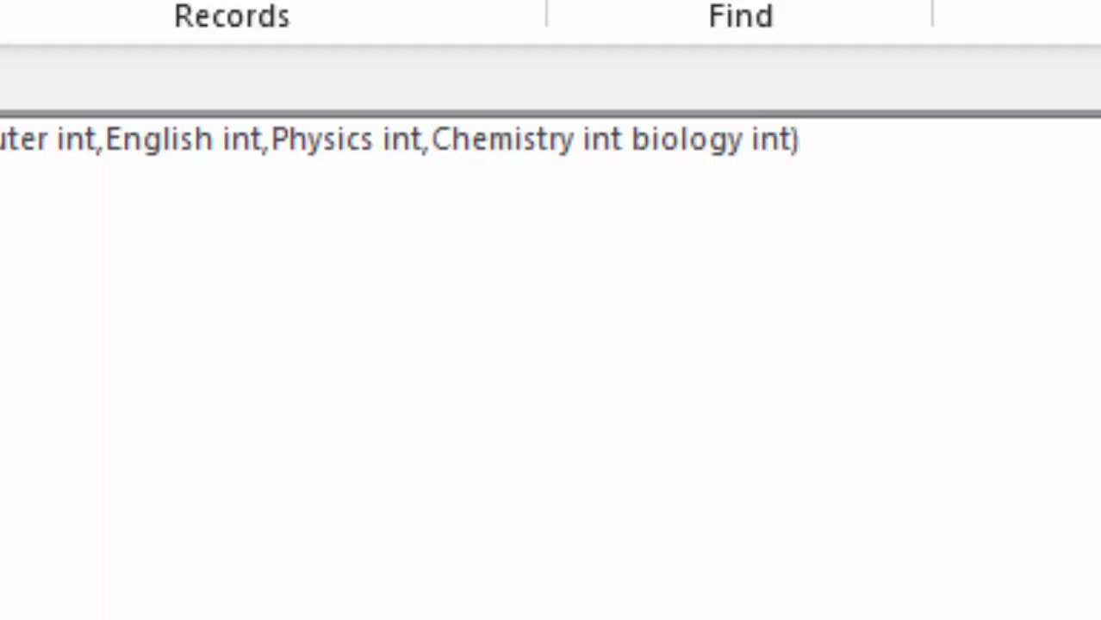
pyautogui.write(';')
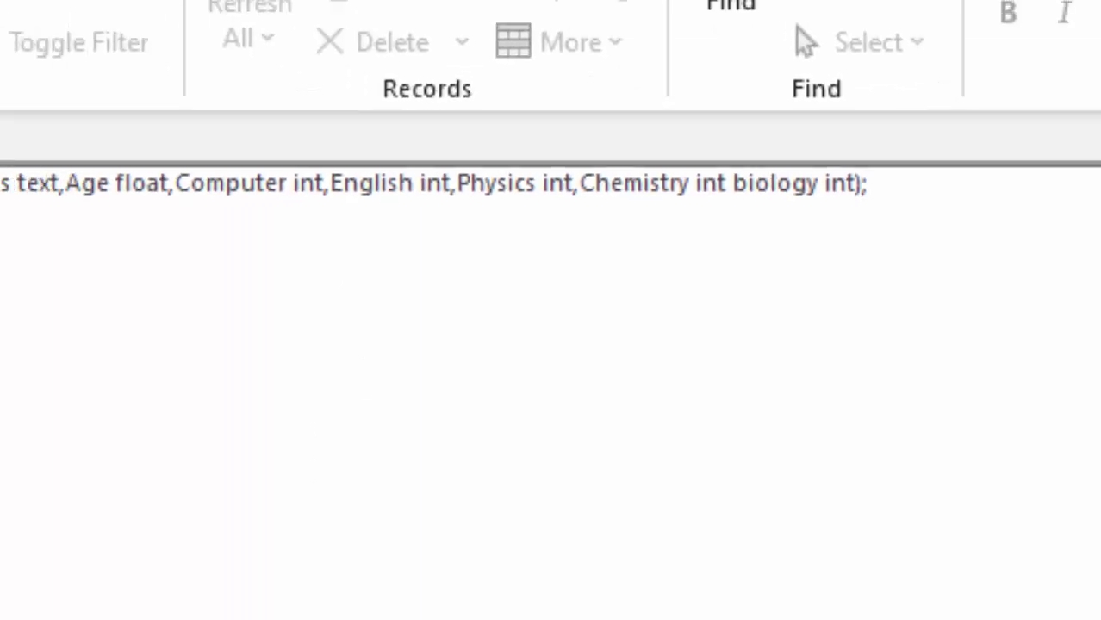
# Try running the CREATE TABLE statement and dismiss the resulting syntax errors
pyautogui.click(59, 120)
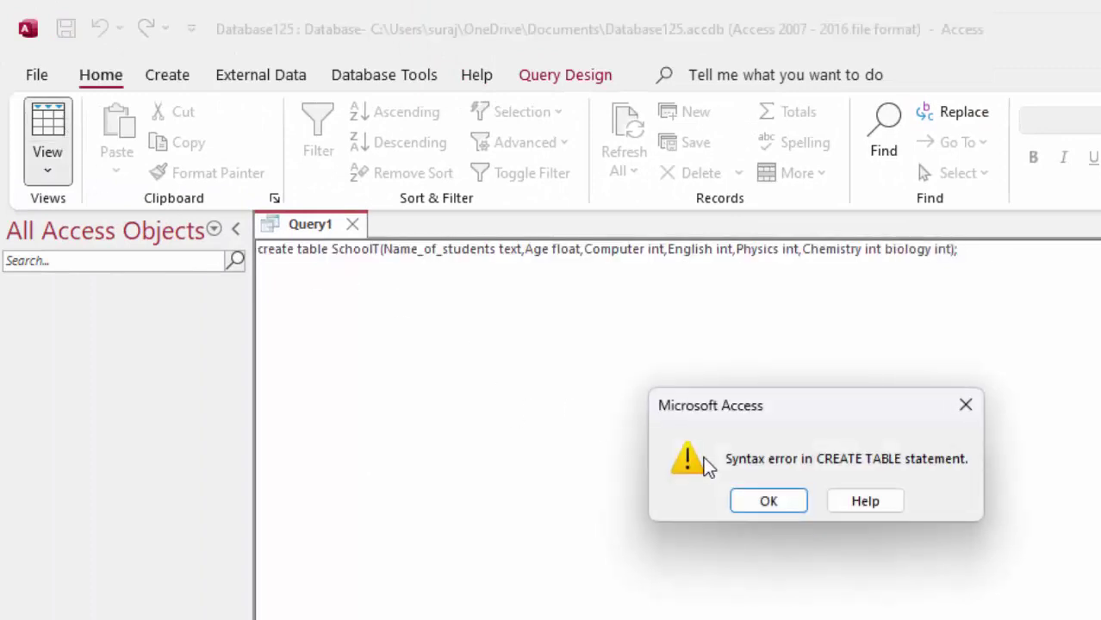
pyautogui.click(966, 404)
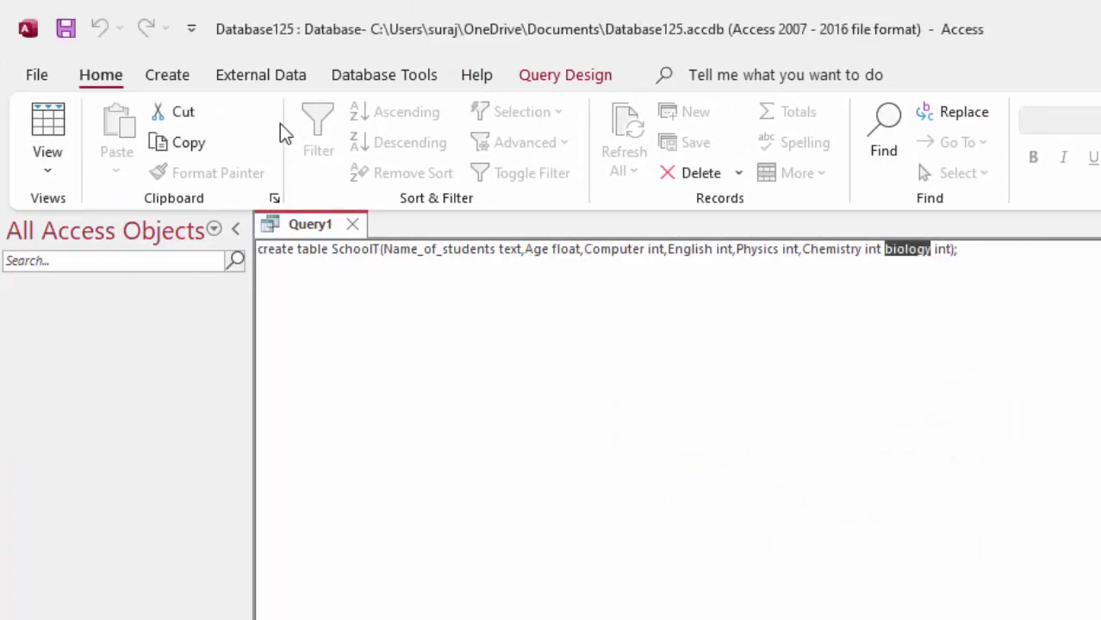
pyautogui.click(533, 79)
pyautogui.click(102, 140)
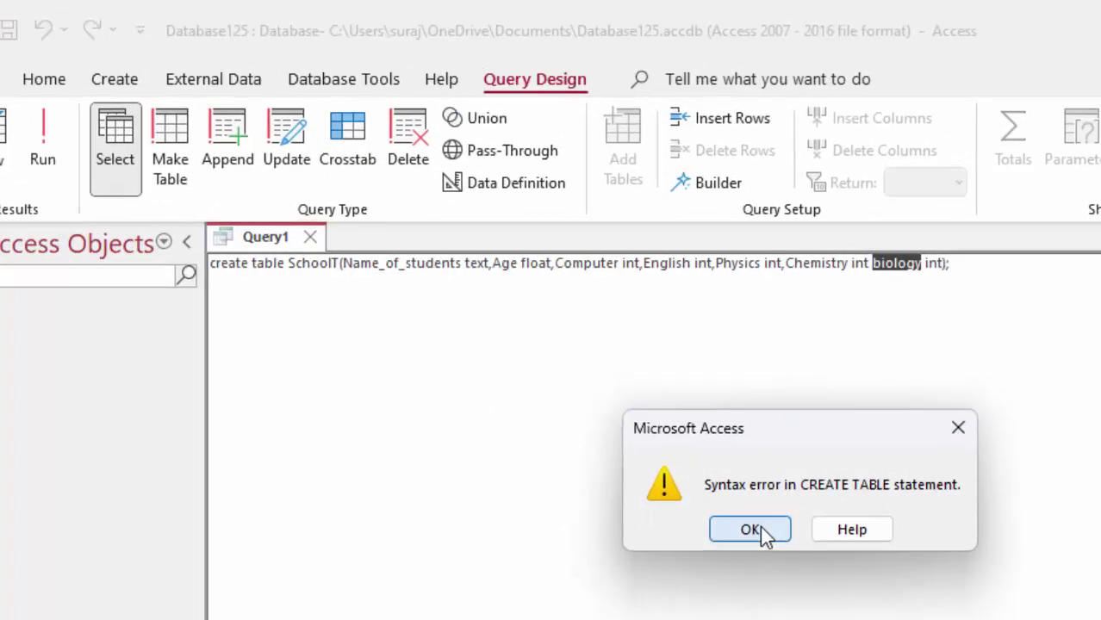
pyautogui.click(781, 505)
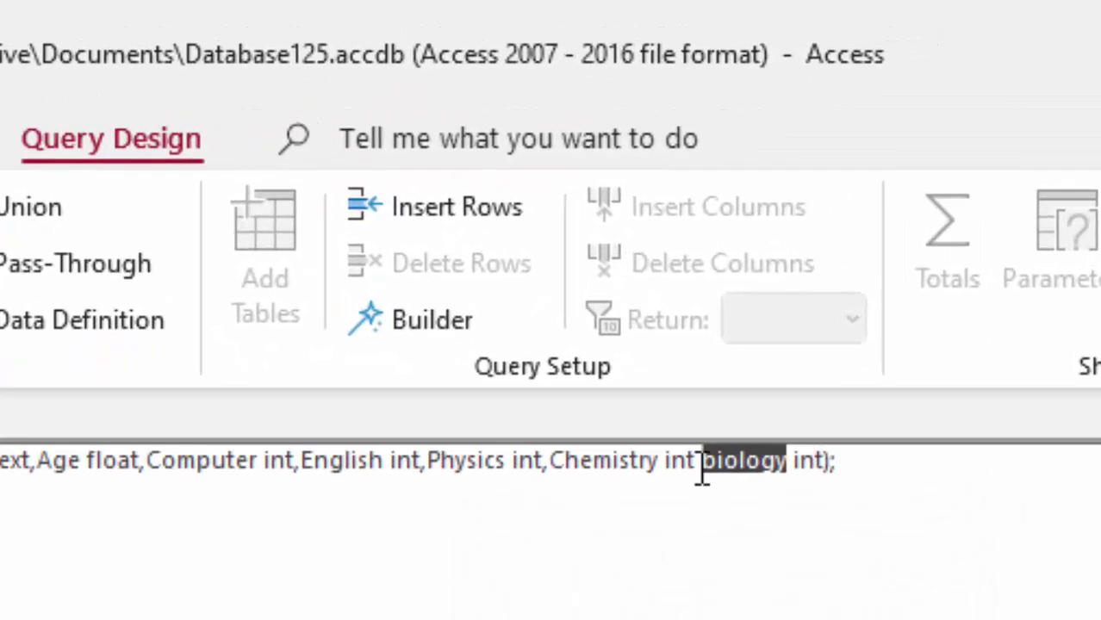
# Add the missing comma after 'Chemistry int' and capitalise biology to Biology
pyautogui.click(701, 465)
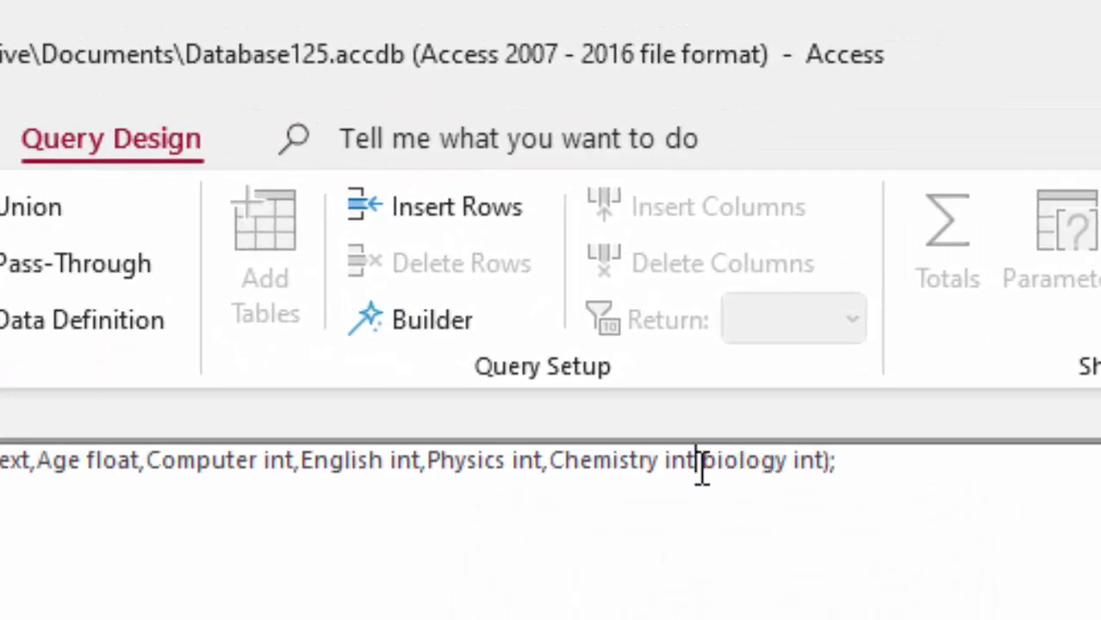
pyautogui.write(',')
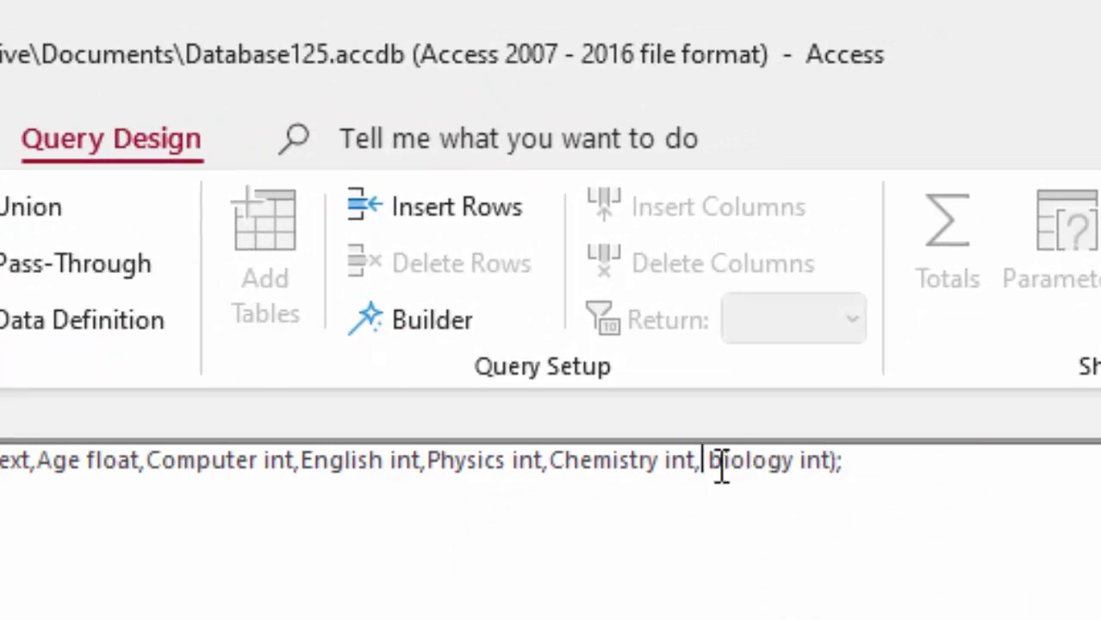
pyautogui.press('Delete')
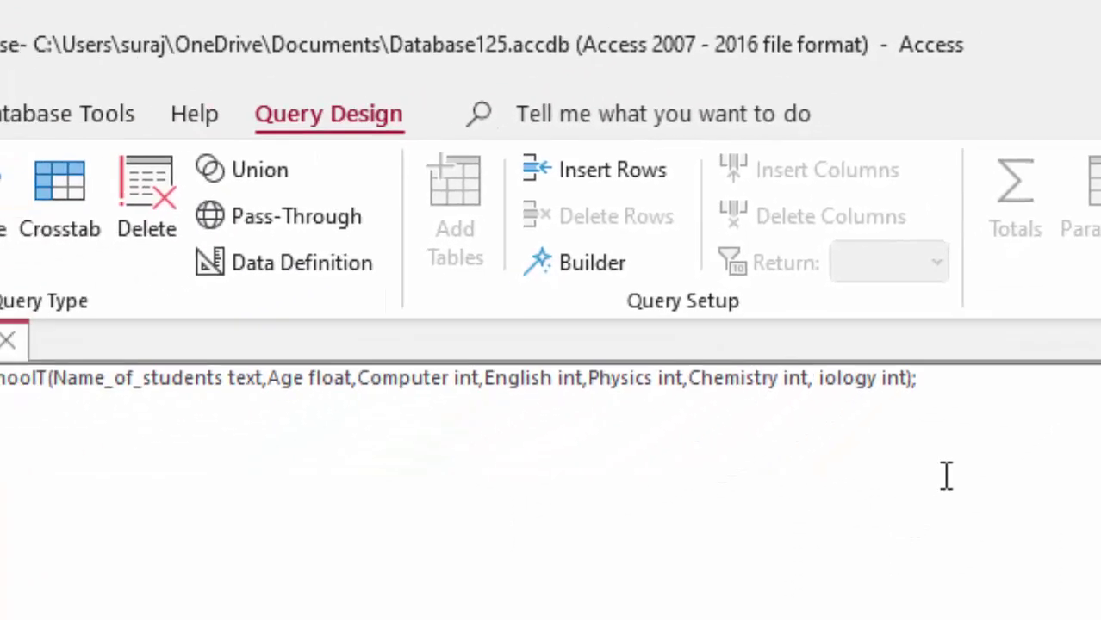
pyautogui.write('B')
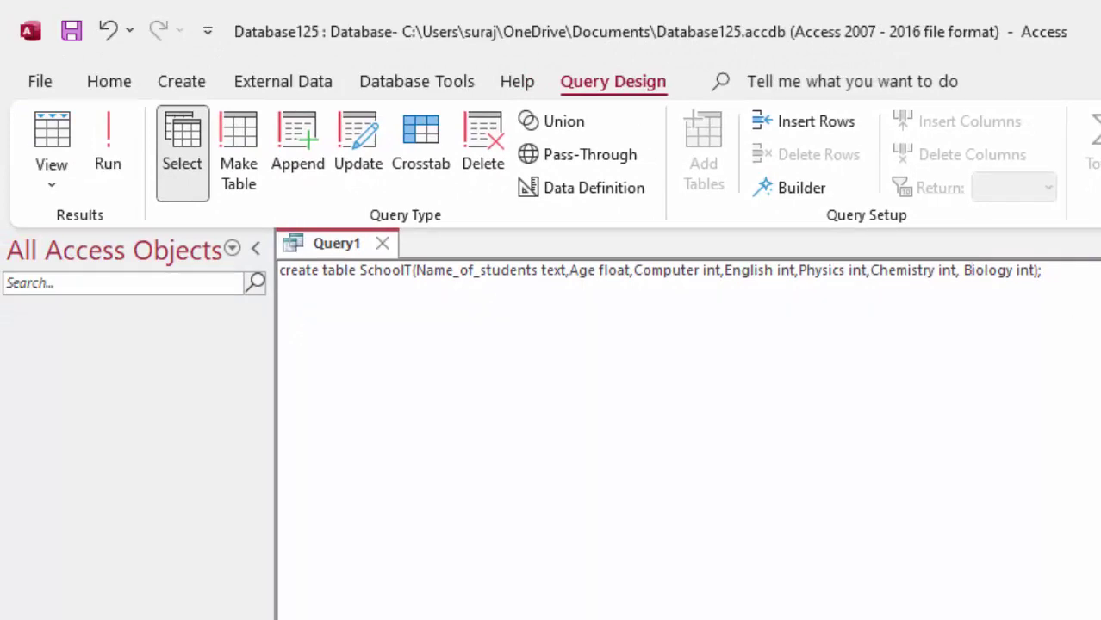
# Run the corrected statement, open the new SchoolT table, and widen the Name_of_students column
pyautogui.click(121, 148)
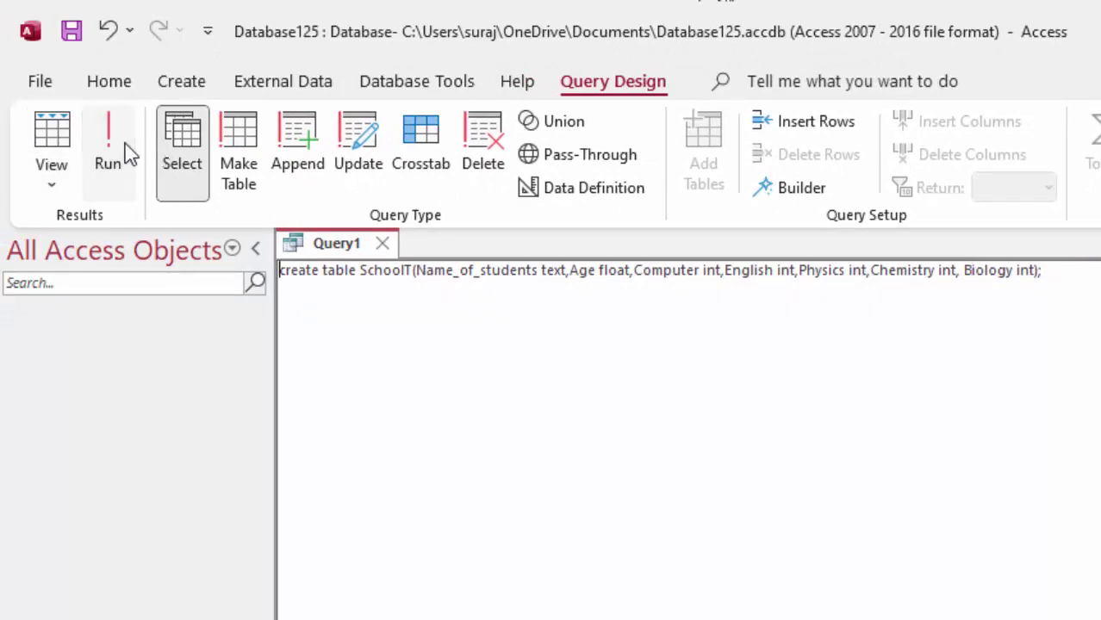
pyautogui.doubleClick(107, 343)
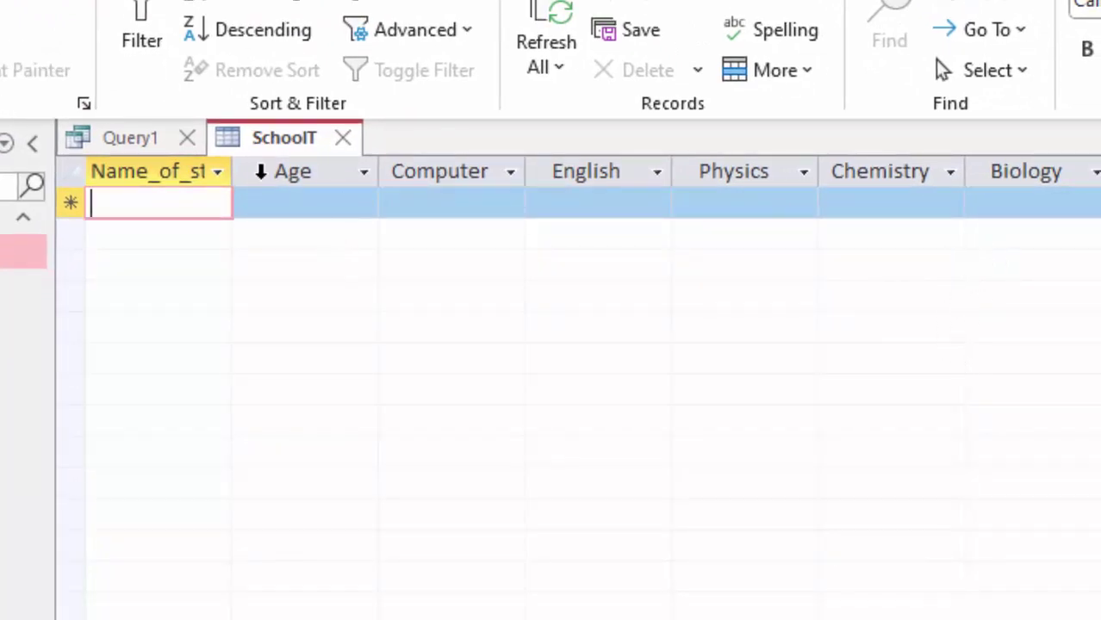
pyautogui.moveTo(230, 171); pyautogui.dragTo(318, 228)
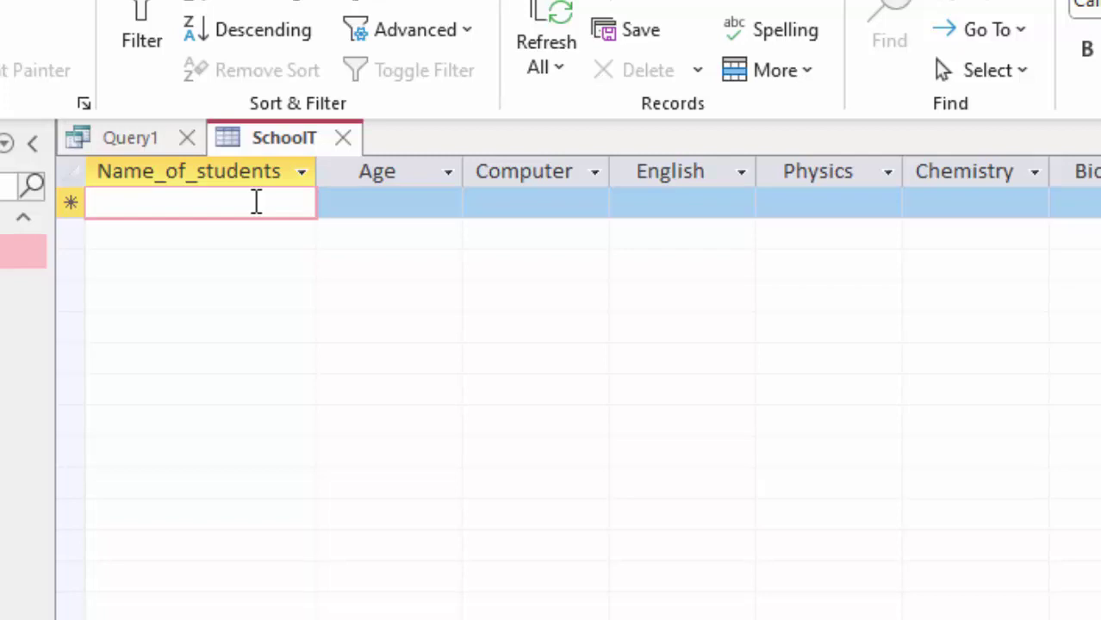
# Enter the first student's record: name, age 16, marks 67, 78, 87, 67, 56
pyautogui.write('Ram')
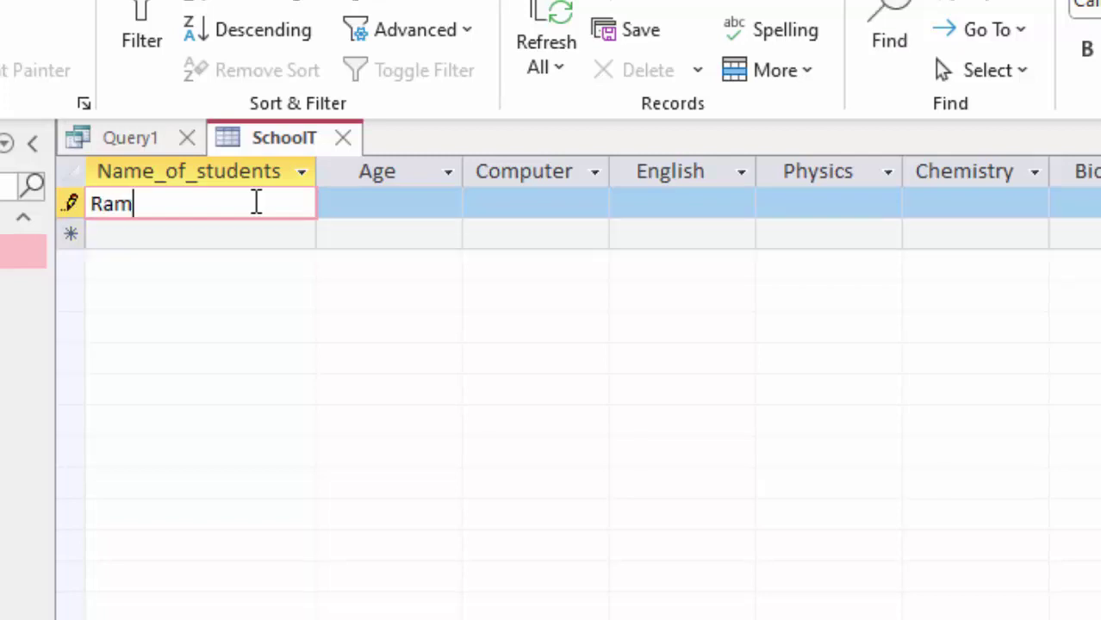
pyautogui.press('Tab')
pyautogui.write('1')
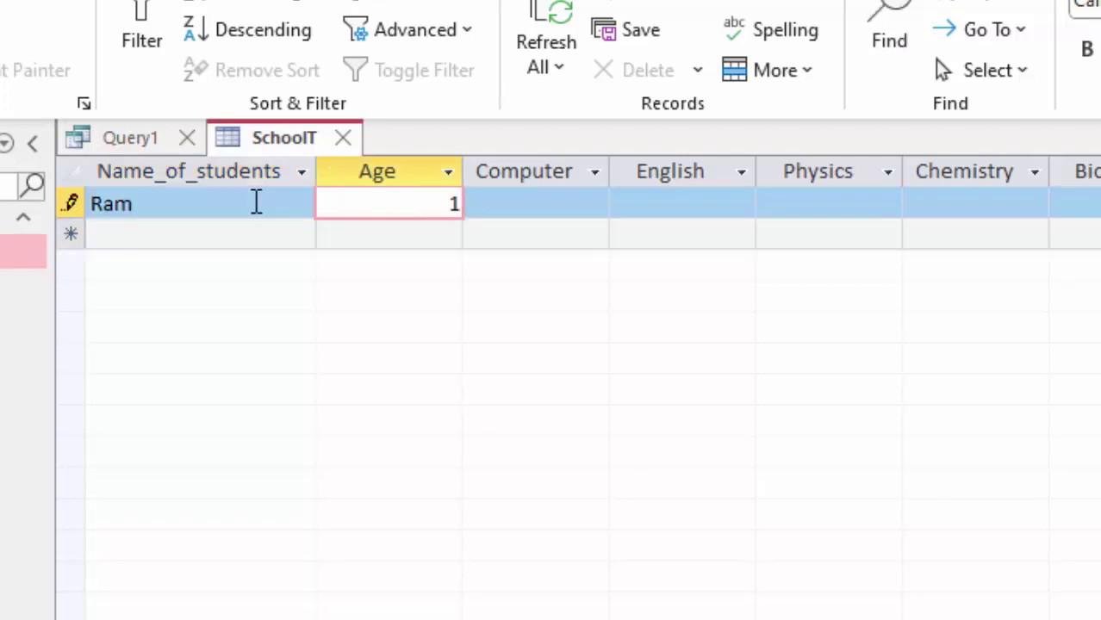
pyautogui.write('6')
pyautogui.press('Tab')
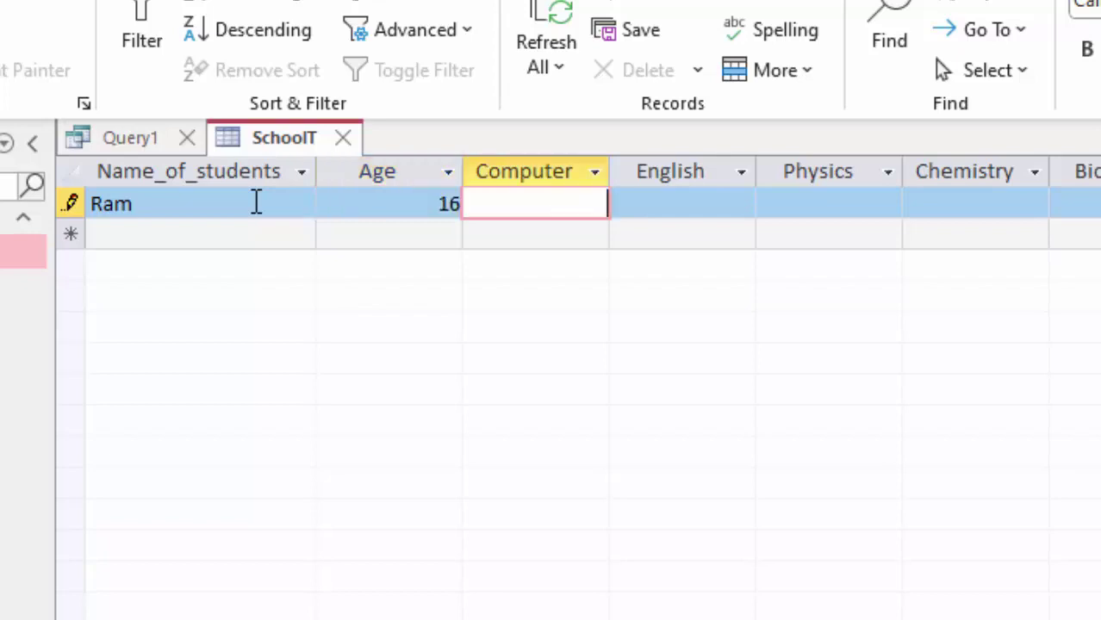
pyautogui.write('67')
pyautogui.press('Tab')
pyautogui.write('7')
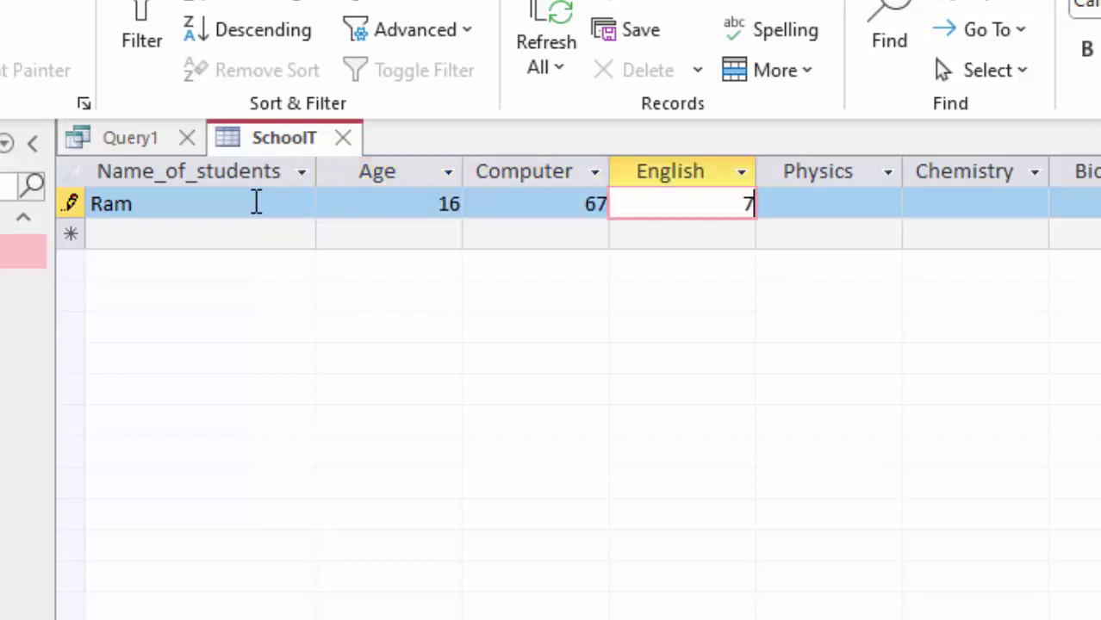
pyautogui.write('8')
pyautogui.press('Tab')
pyautogui.write('87')
pyautogui.press('Tab')
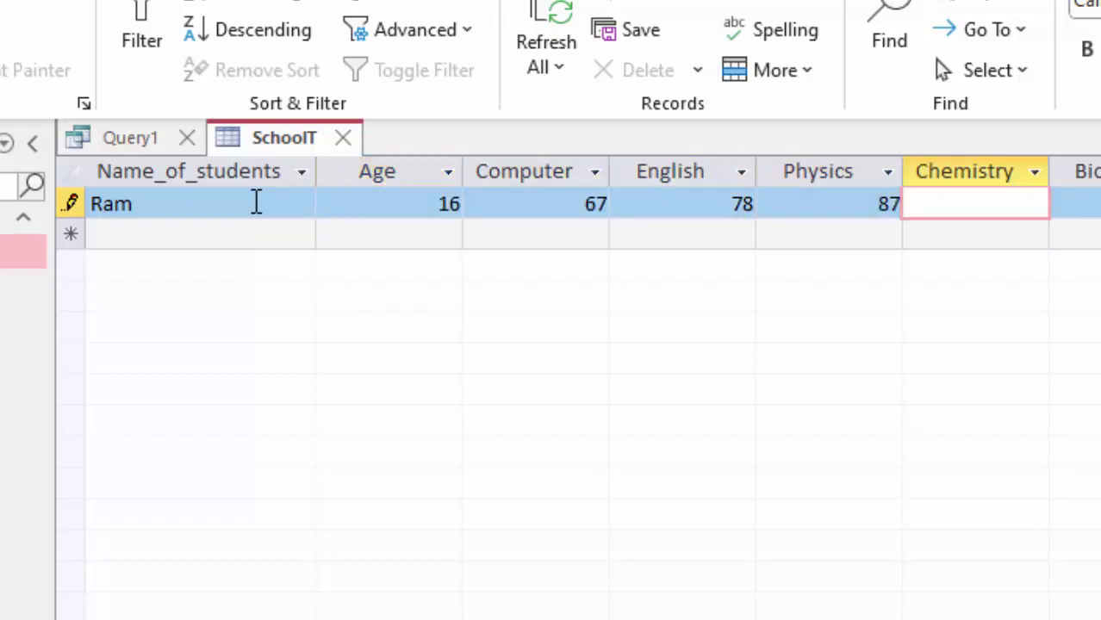
pyautogui.write('67')
pyautogui.press('Tab')
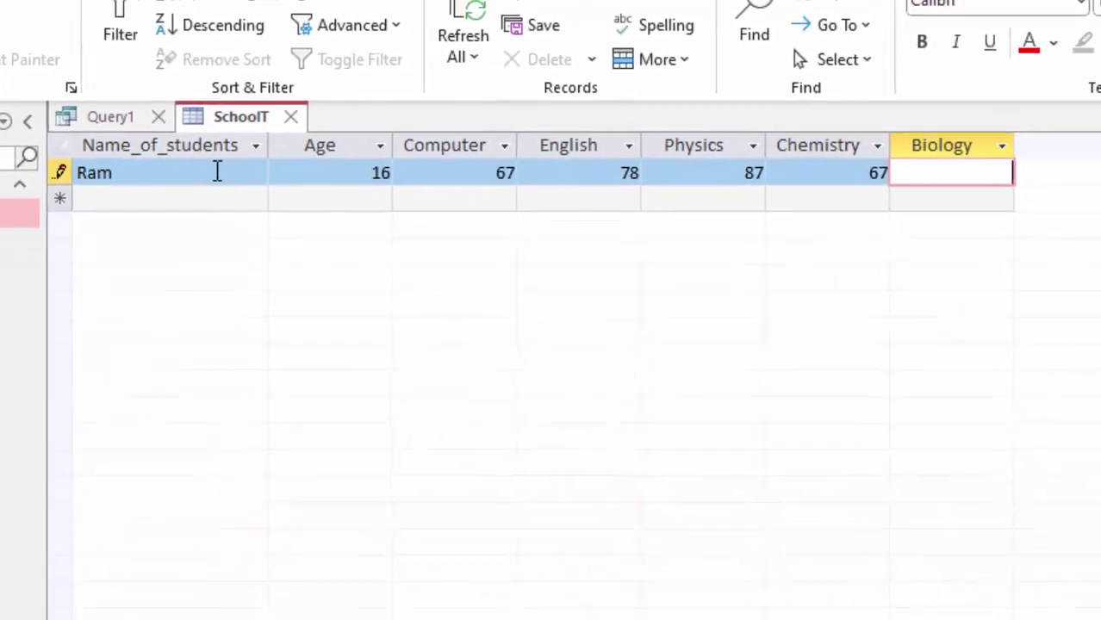
pyautogui.write('56')
pyautogui.press('Tab')
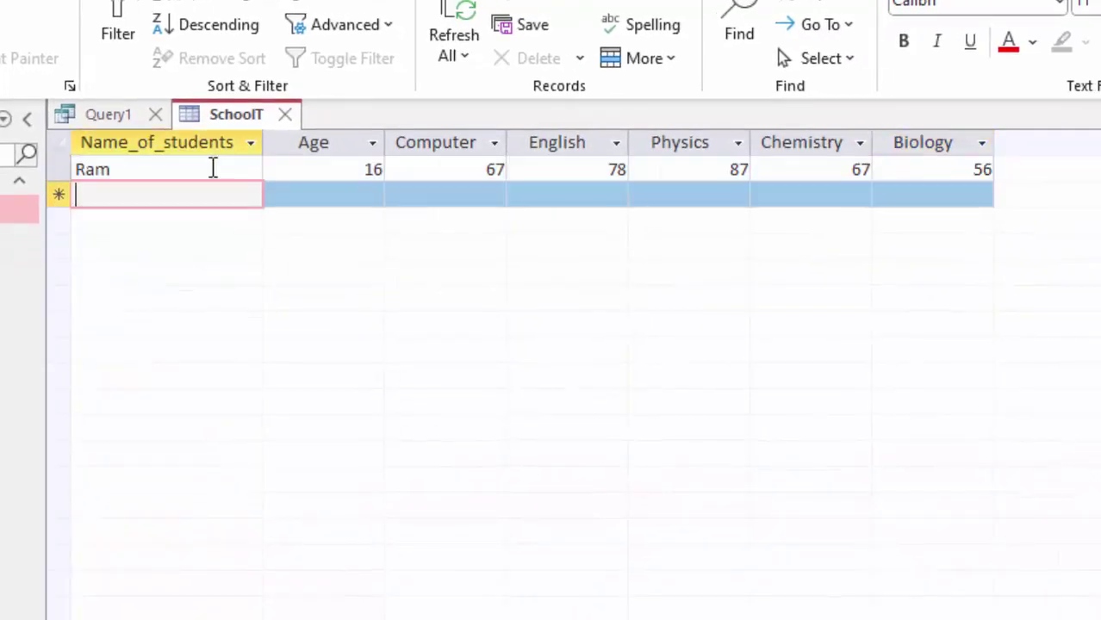
# Enter and save the second student's record: age 17, marks 77, 77, 78, 66, 88
pyautogui.write('Sh')
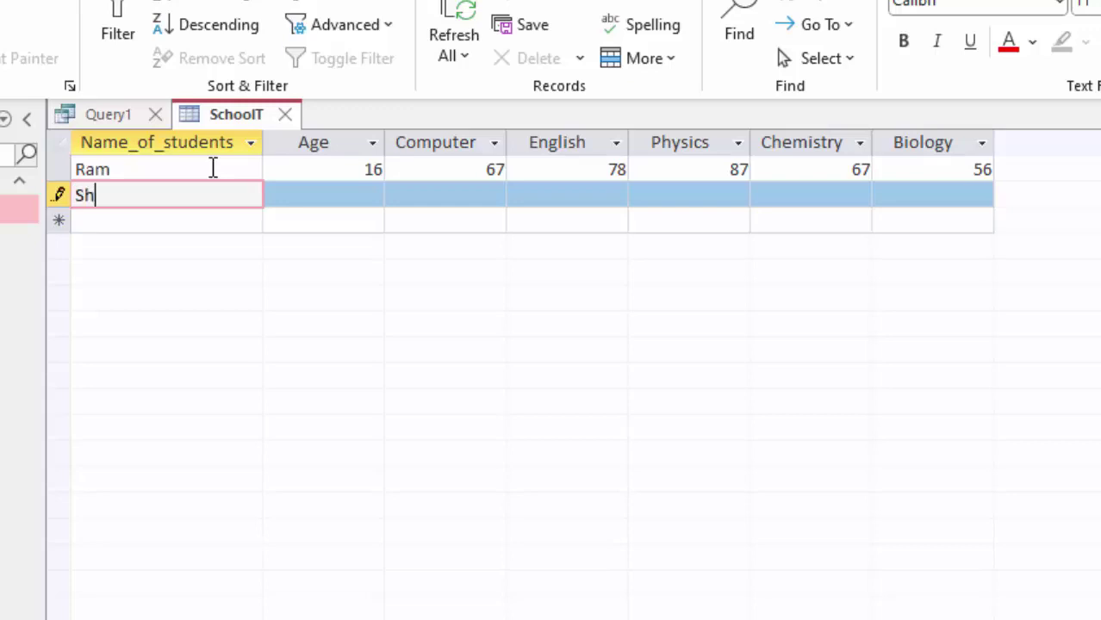
pyautogui.write('yam')
pyautogui.press('Tab')
pyautogui.write('1')
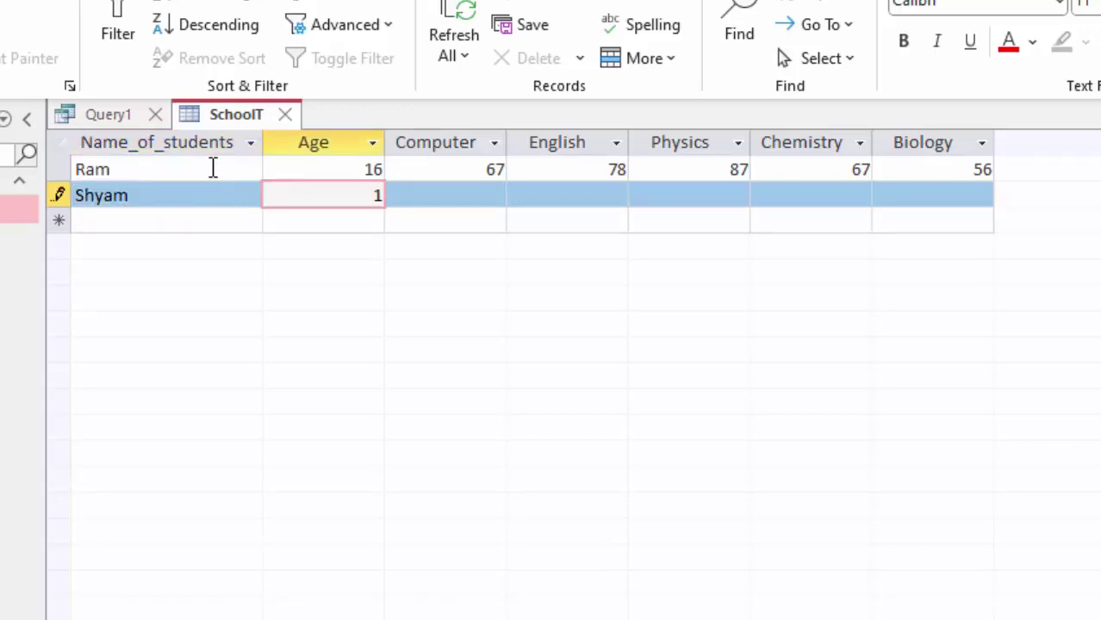
pyautogui.write('7')
pyautogui.press('Tab')
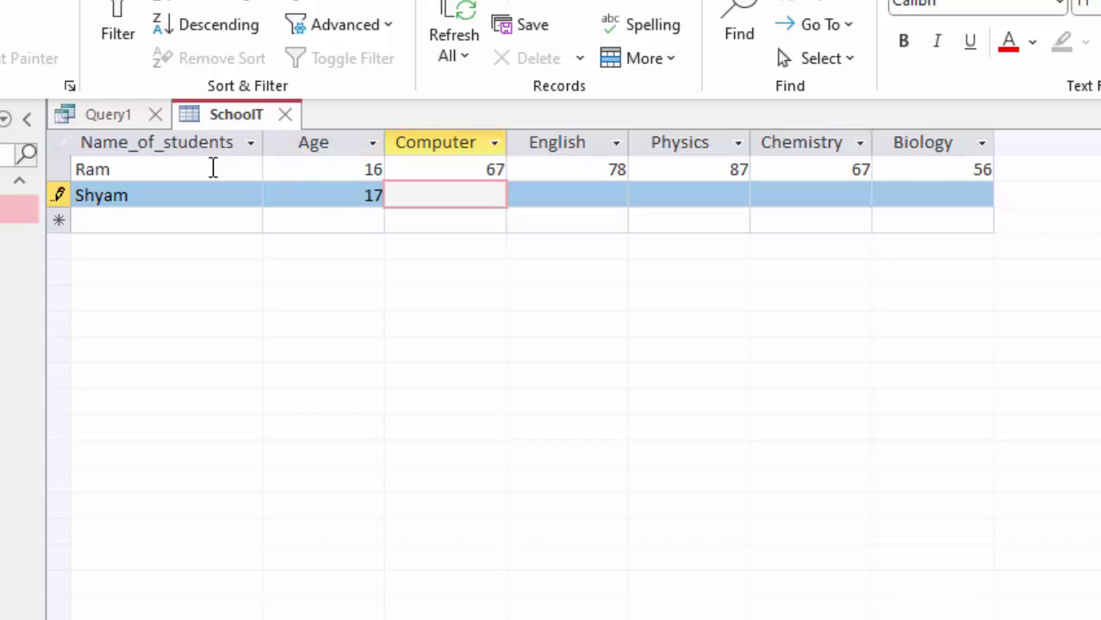
pyautogui.write('77')
pyautogui.press('Tab')
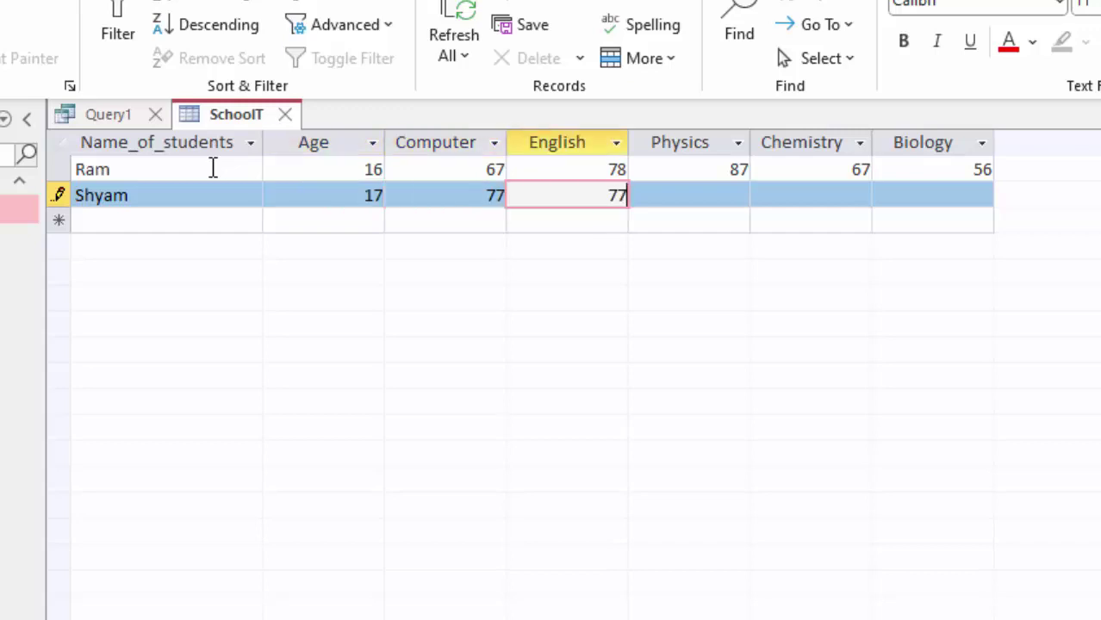
pyautogui.press('Tab')
pyautogui.write('78')
pyautogui.press('Tab')
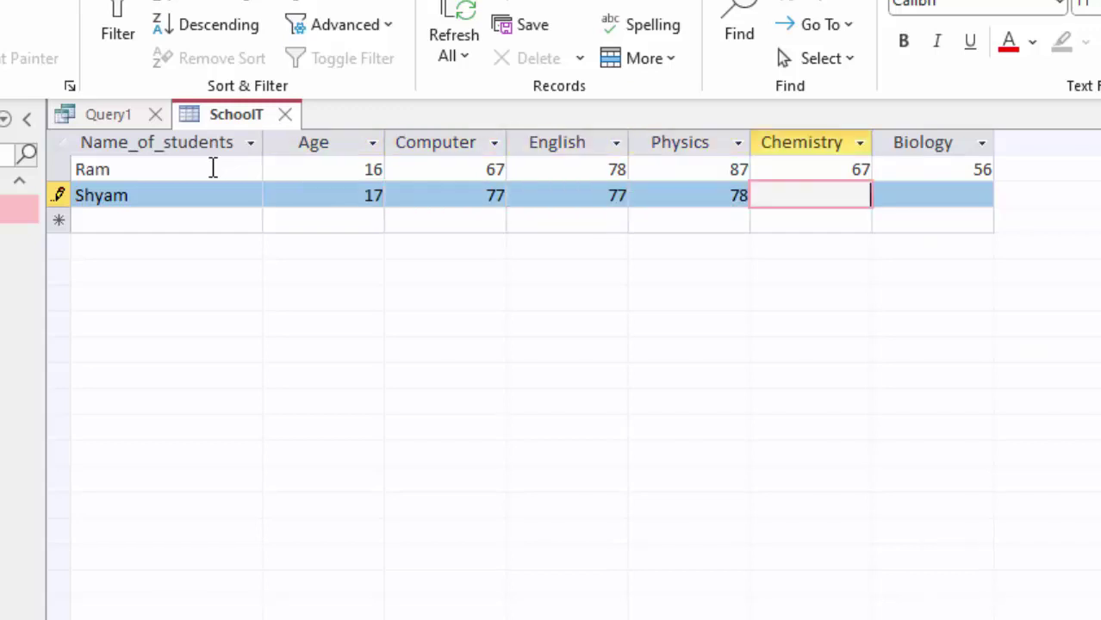
pyautogui.write('66')
pyautogui.press('Tab')
pyautogui.write('88')
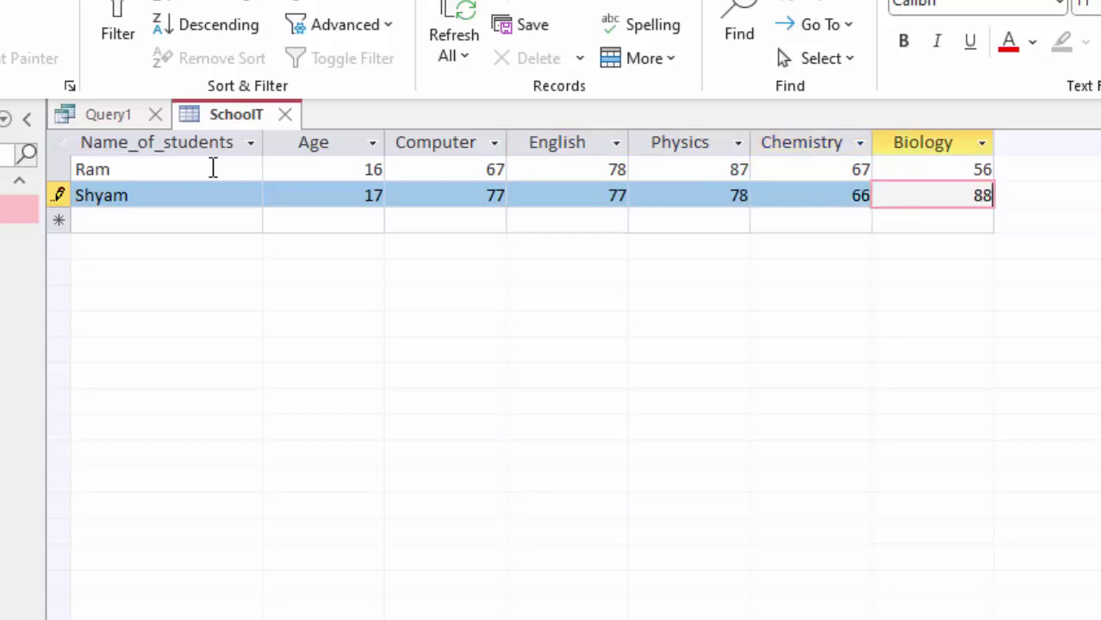
pyautogui.click(670, 221)
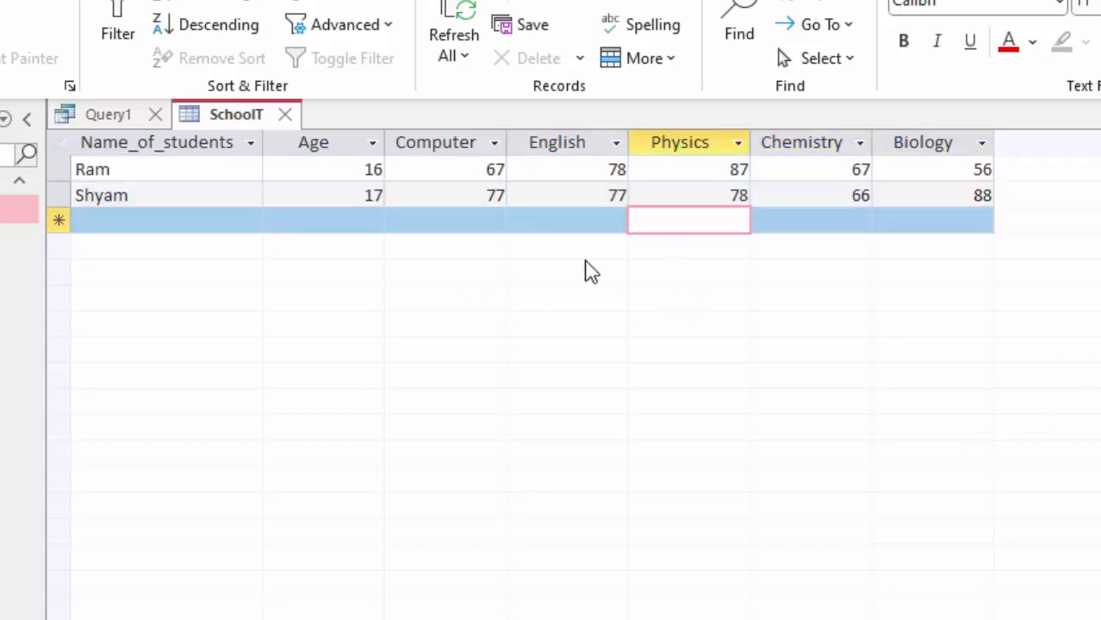
# Close SchoolT keeping its layout, save the query as Query1, and start a new blank query
pyautogui.click(290, 116)
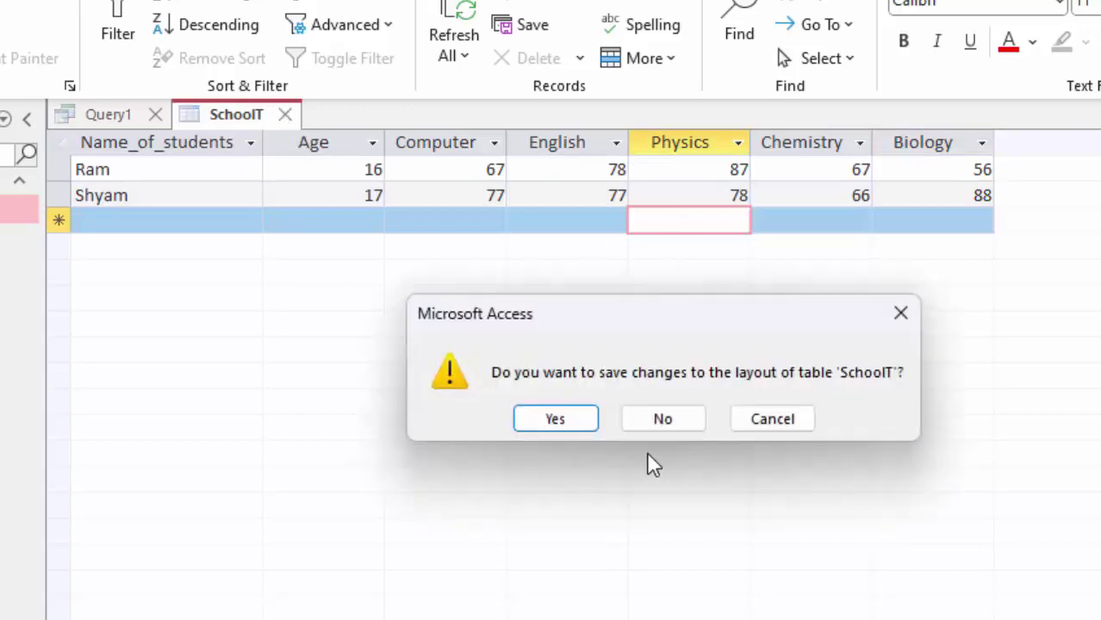
pyautogui.click(590, 419)
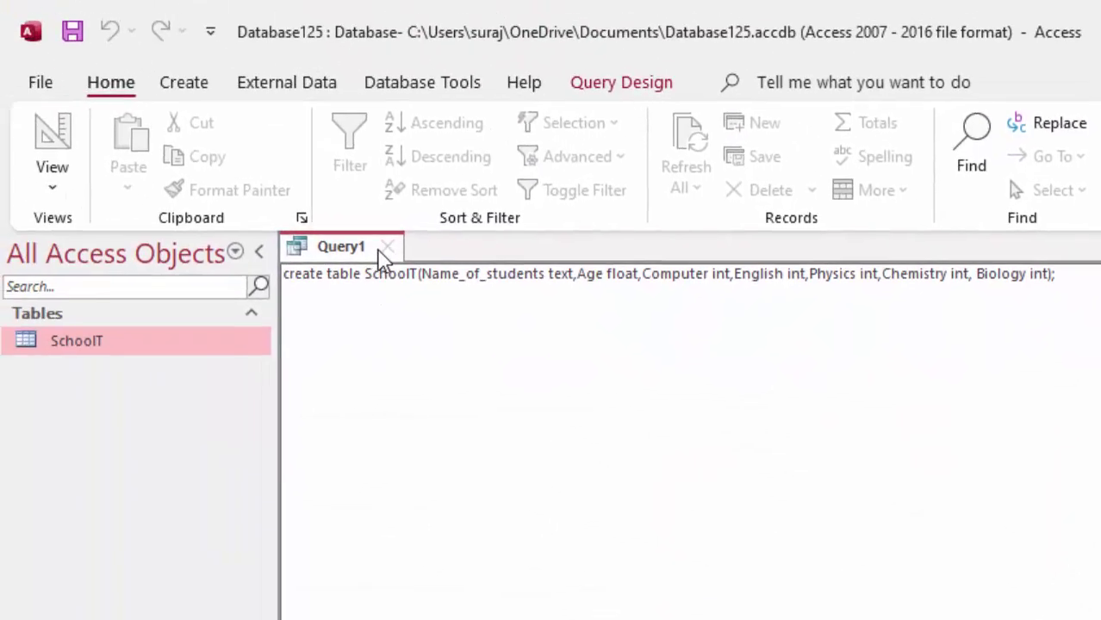
pyautogui.click(387, 247)
pyautogui.click(780, 552)
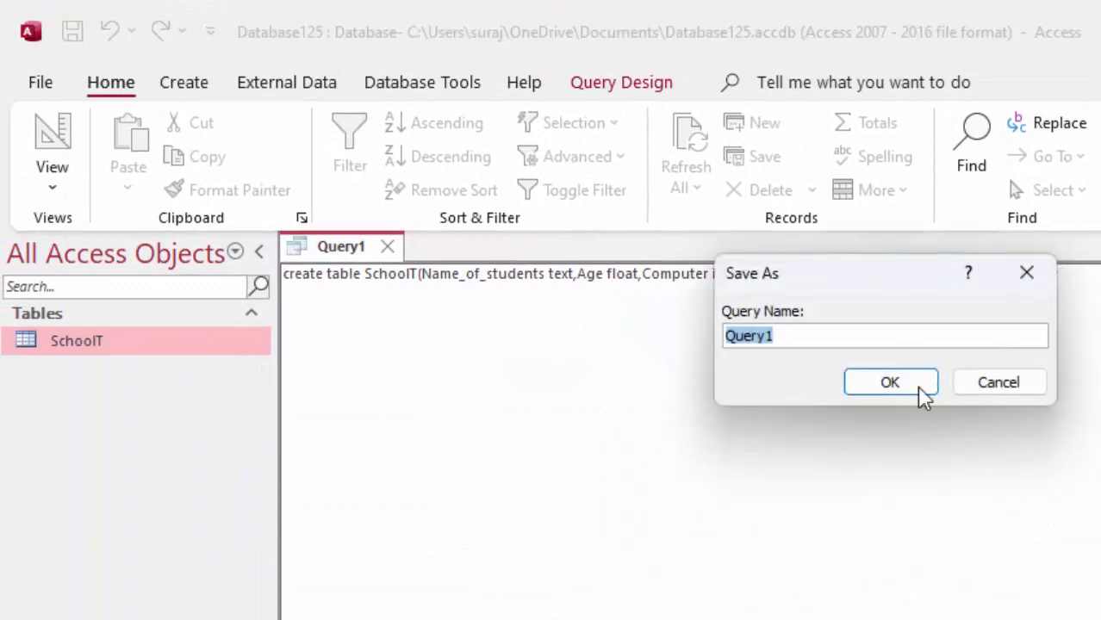
pyautogui.click(917, 380)
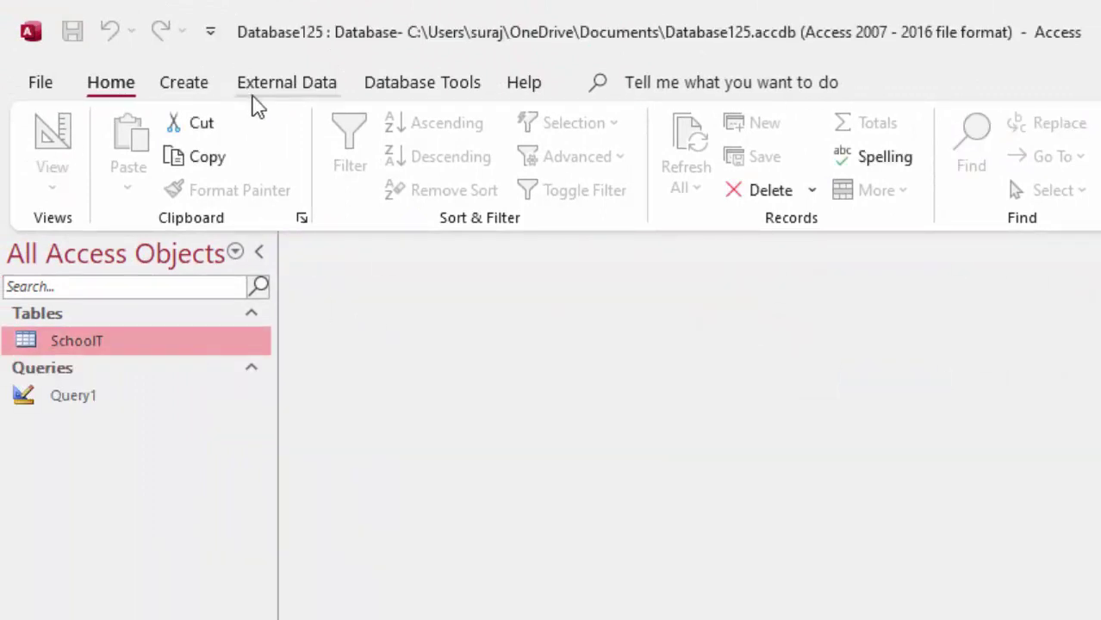
pyautogui.click(199, 88)
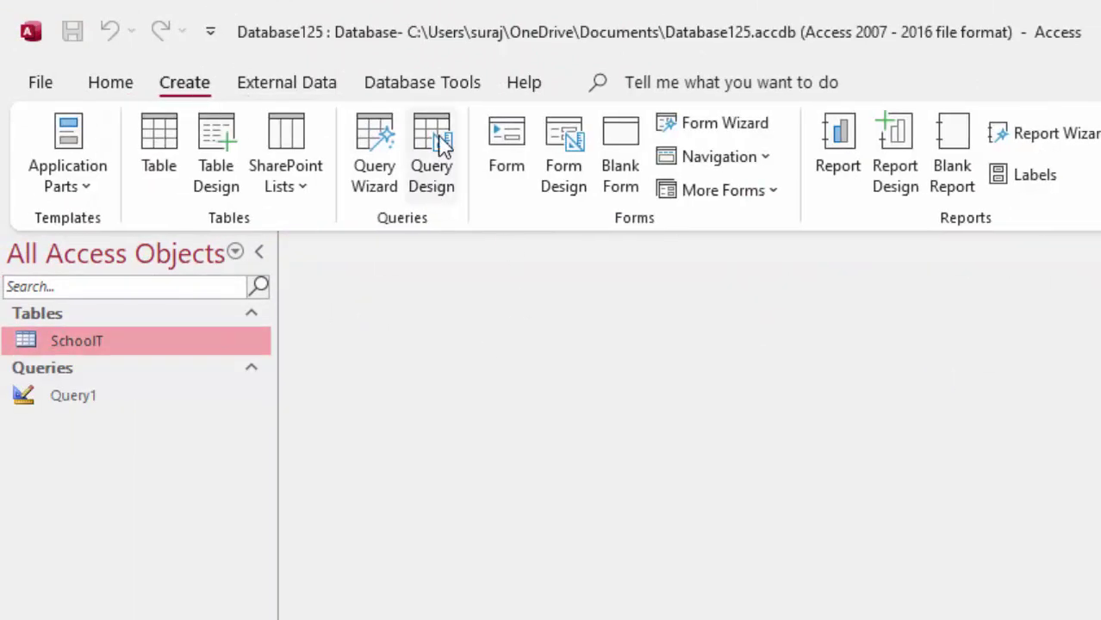
pyautogui.click(440, 143)
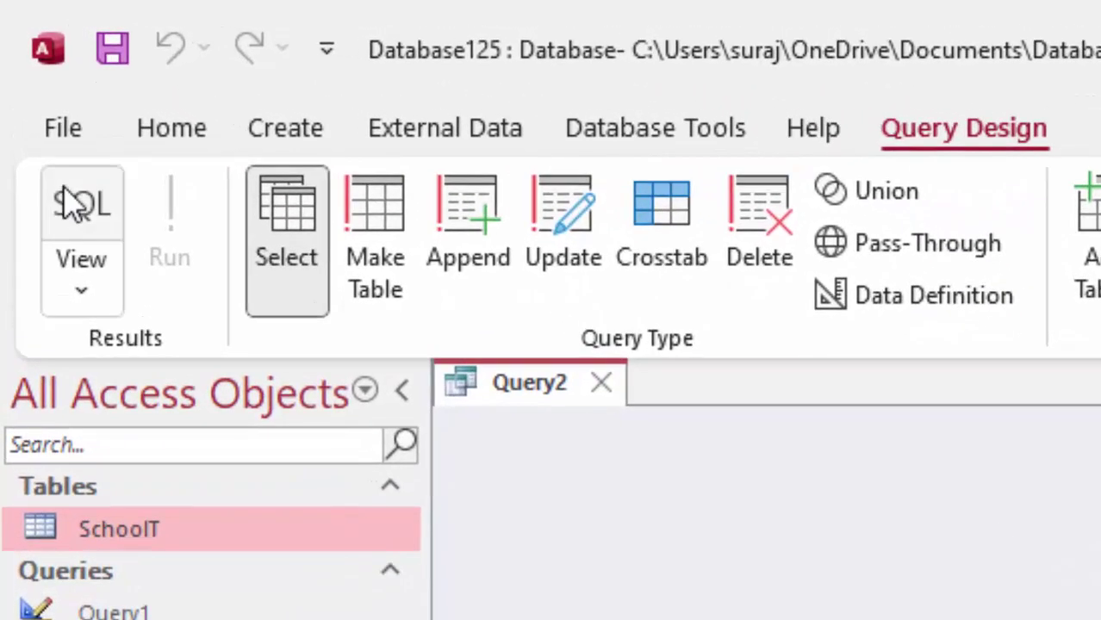
# Put Query2 in SQL View, remove the semicolon after SELECT, and open SchoolT for reference
pyautogui.click(73, 204)
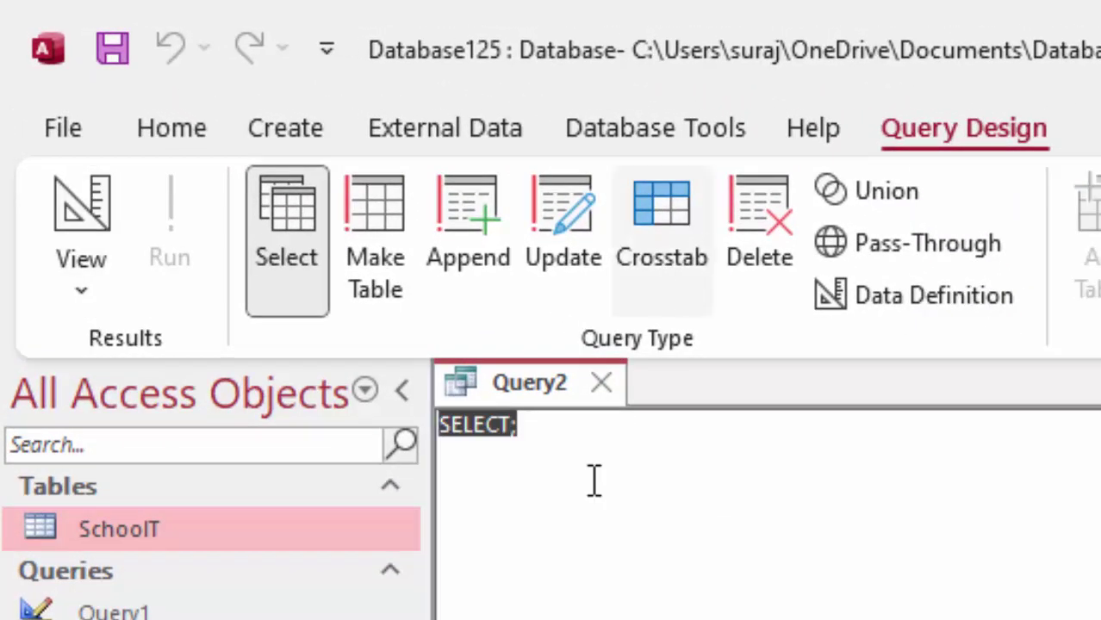
pyautogui.click(600, 429)
pyautogui.press('BackSpace')
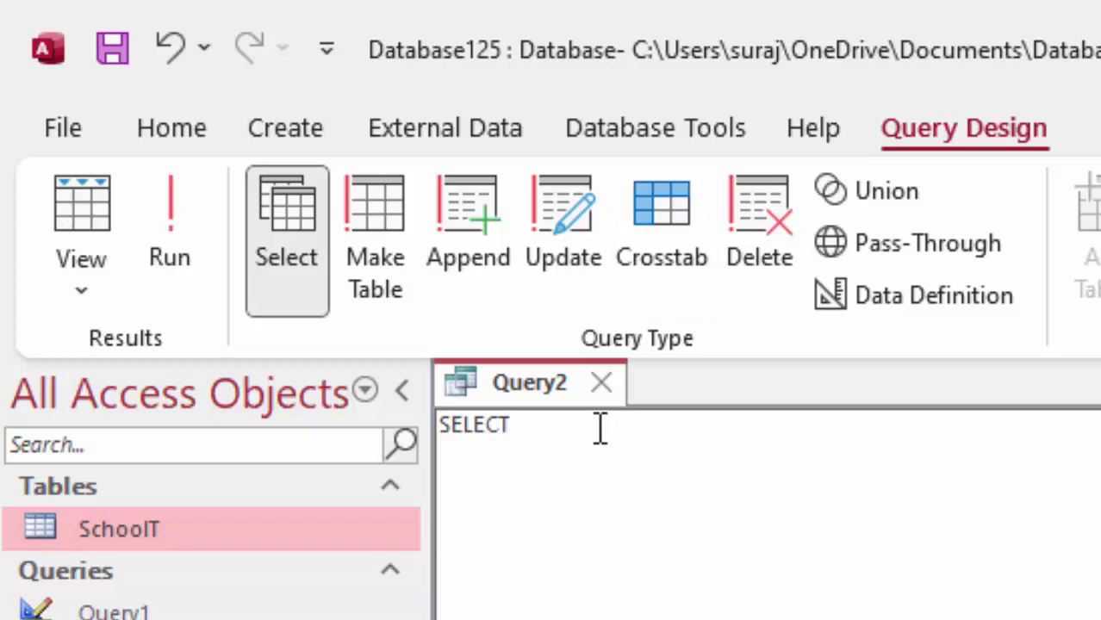
pyautogui.doubleClick(224, 534)
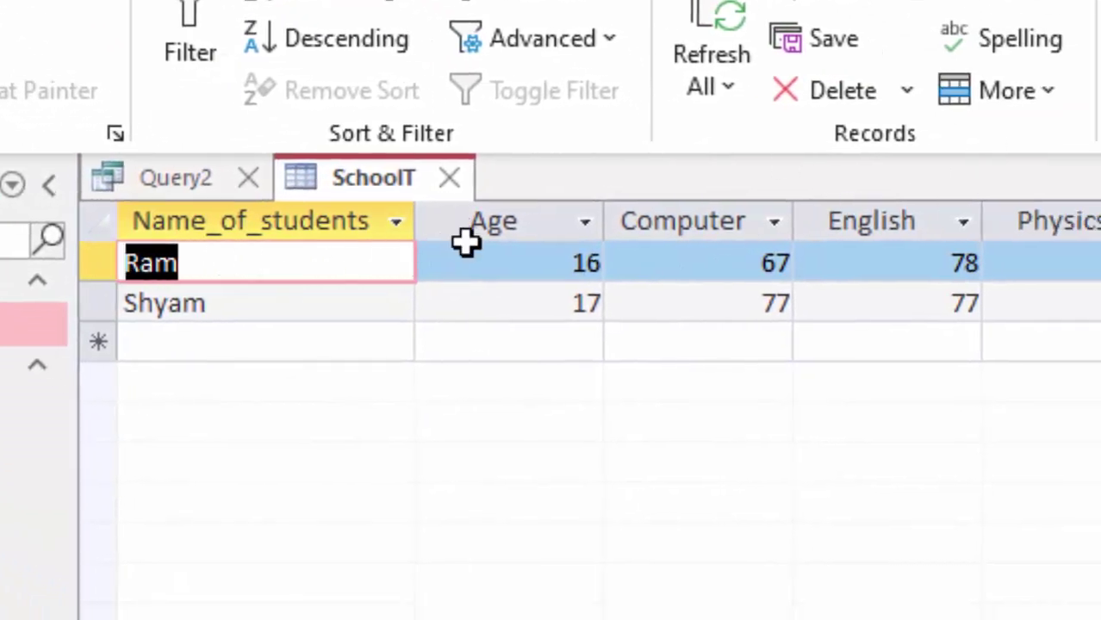
pyautogui.click(191, 187)
# Type the field list Name_of_students, Age, Computer, English, Physics, Chemistry, Biology, then an opening bracket
pyautogui.write('Na')
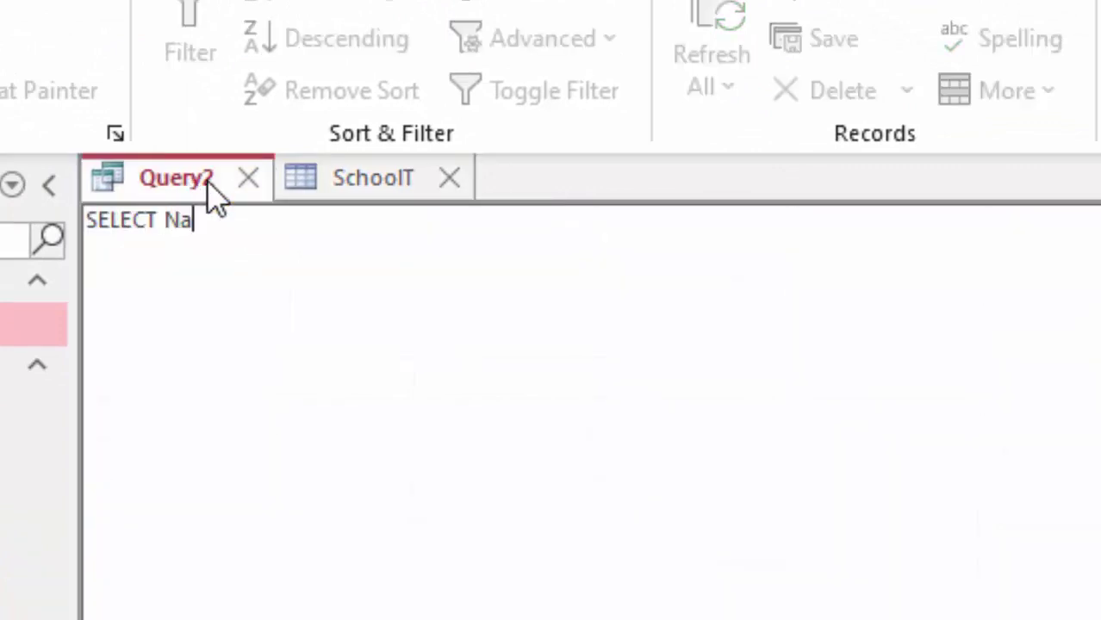
pyautogui.write('me_of')
pyautogui.write('_stud')
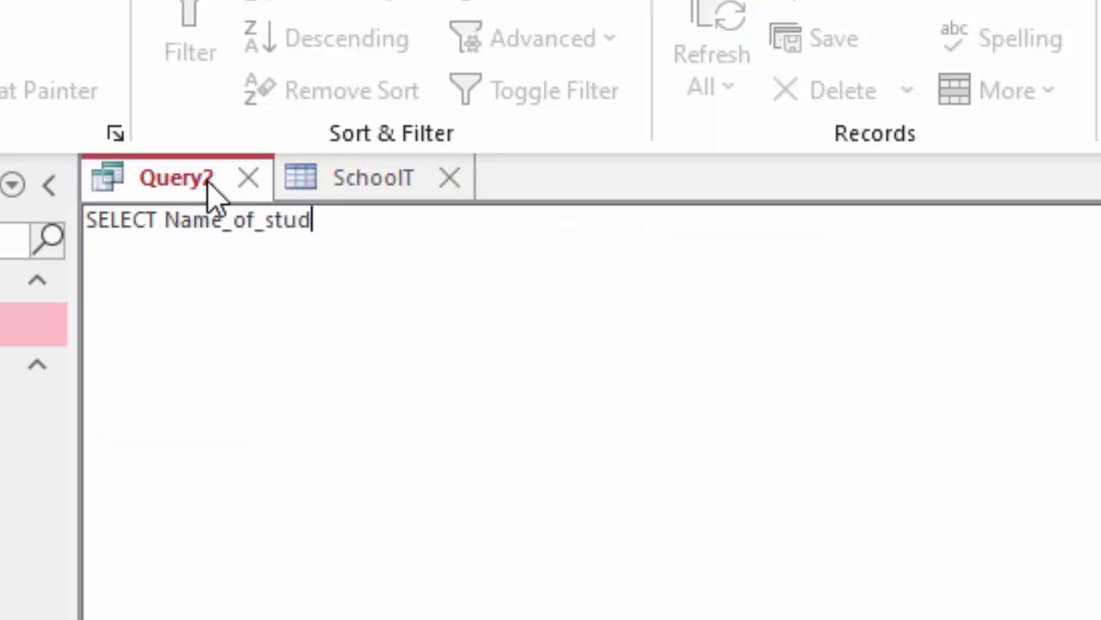
pyautogui.write('ents,')
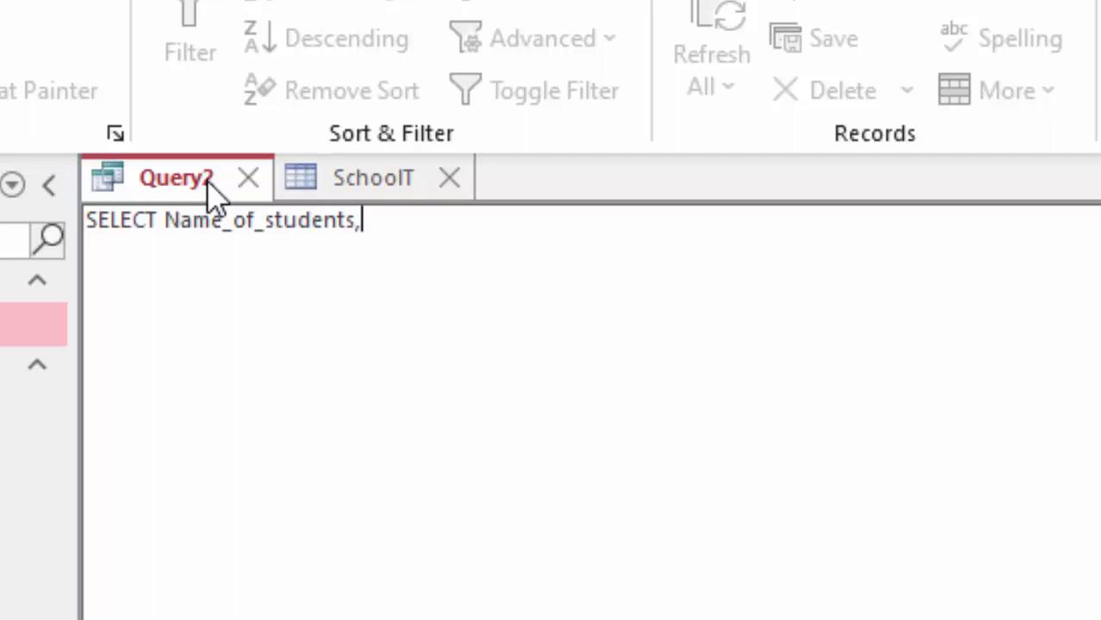
pyautogui.click(380, 181)
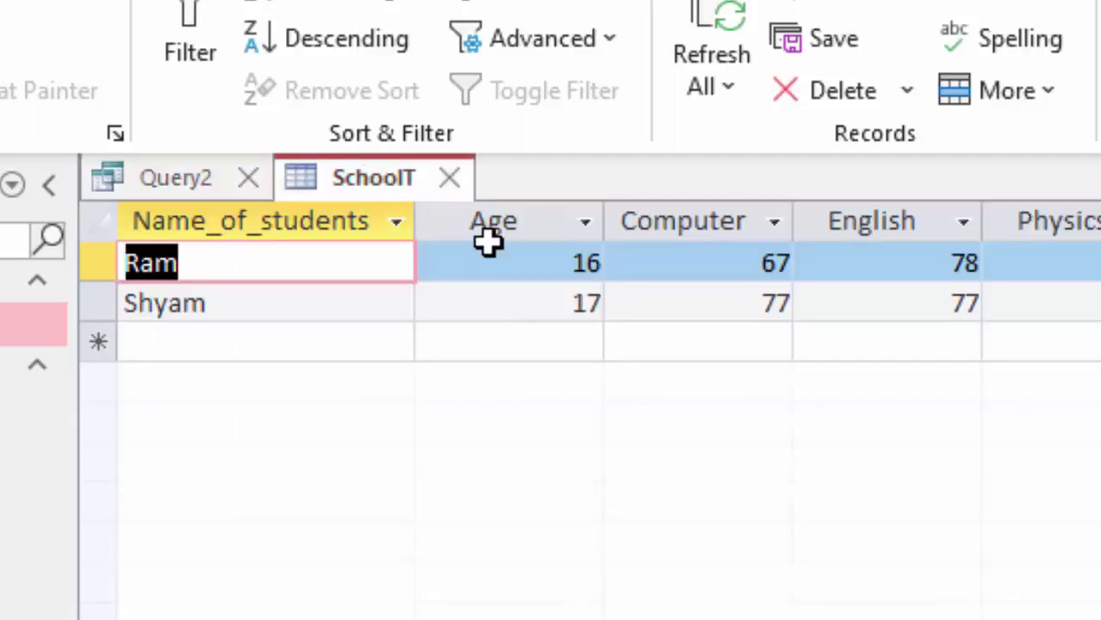
pyautogui.click(178, 195)
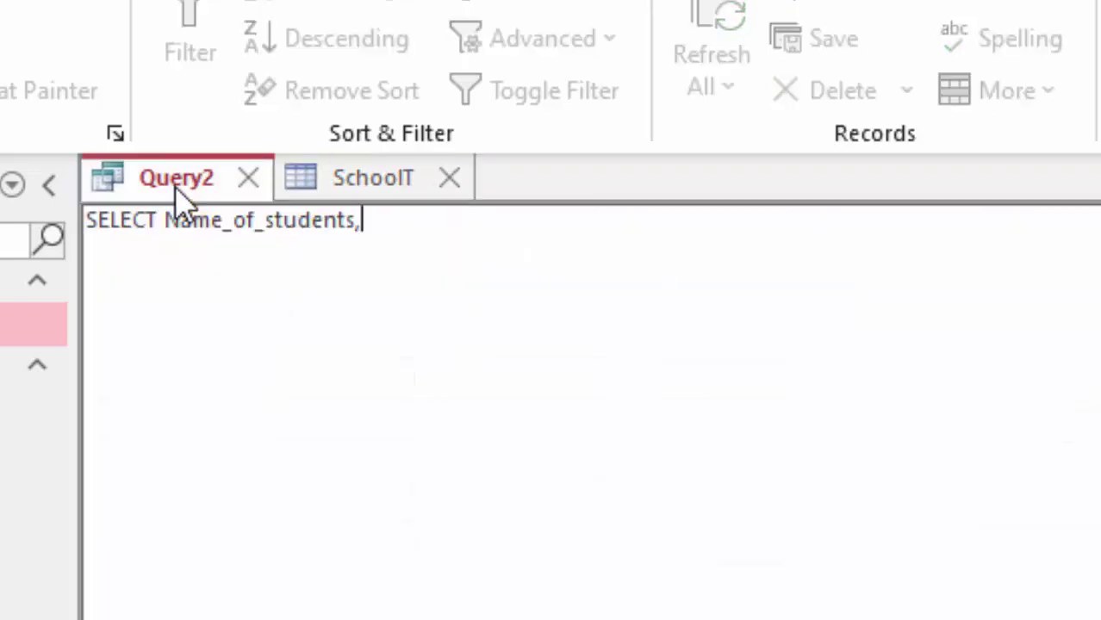
pyautogui.write('Age')
pyautogui.write(',')
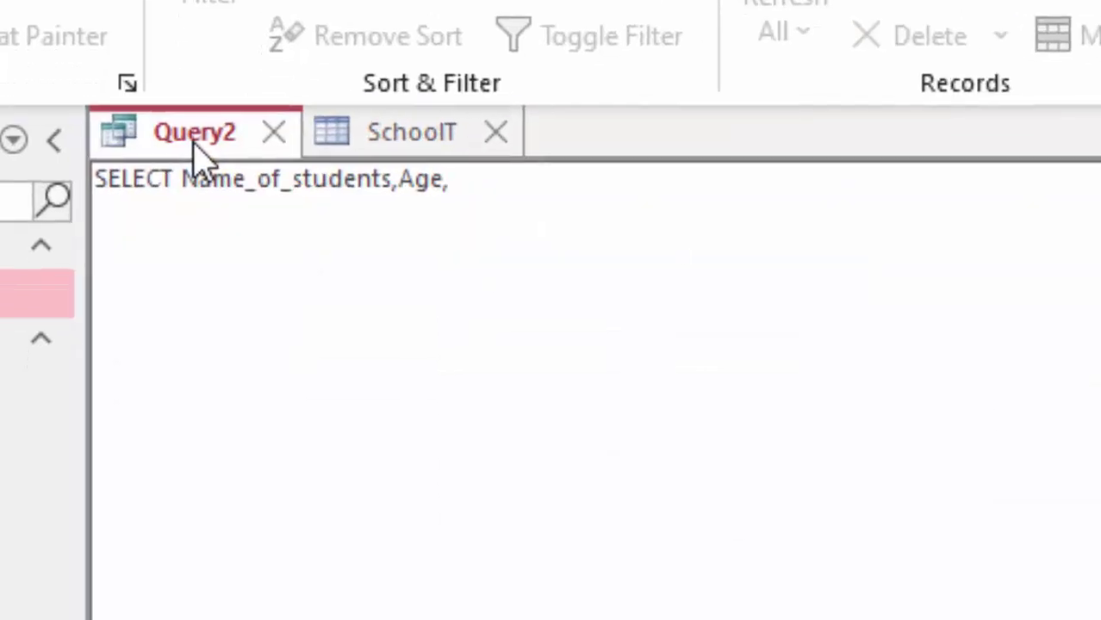
pyautogui.write('Comp')
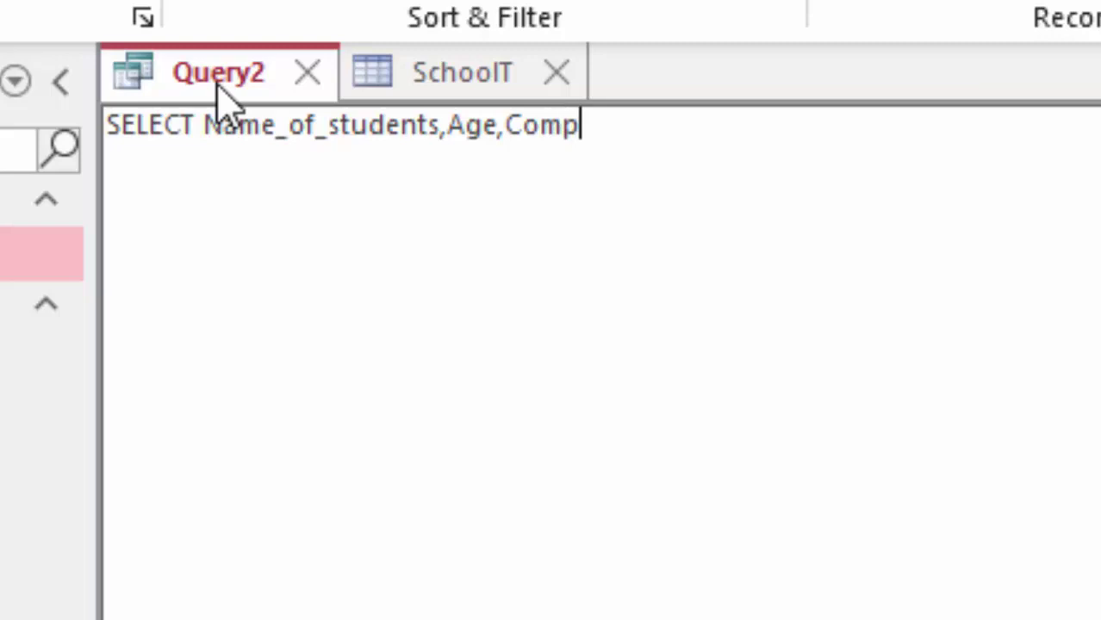
pyautogui.write('uter,')
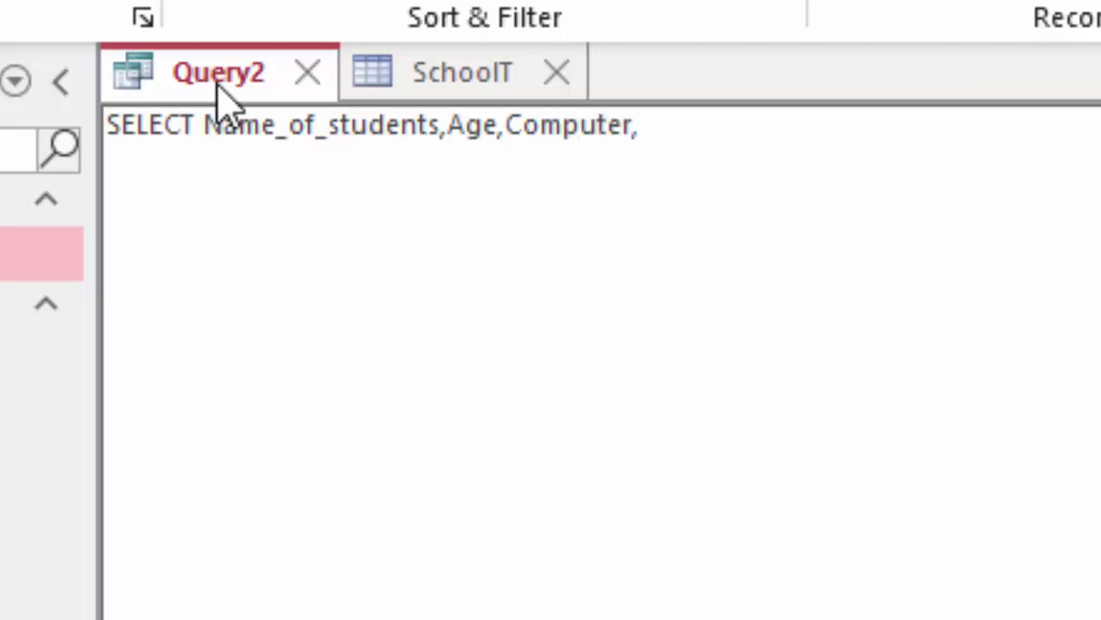
pyautogui.write('English')
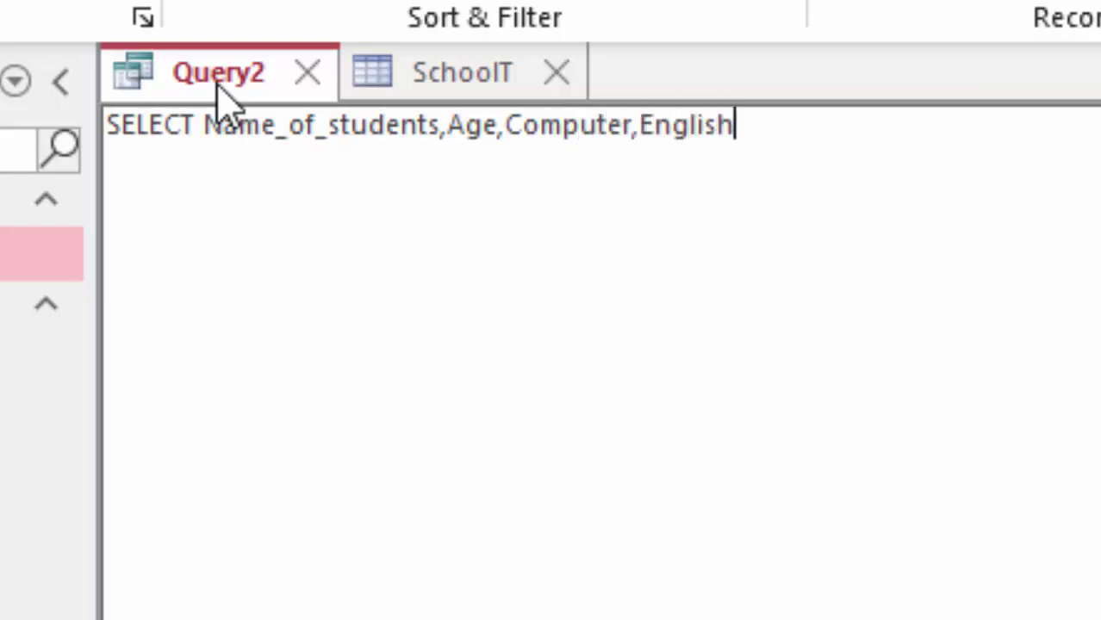
pyautogui.write(',')
pyautogui.click(516, 86)
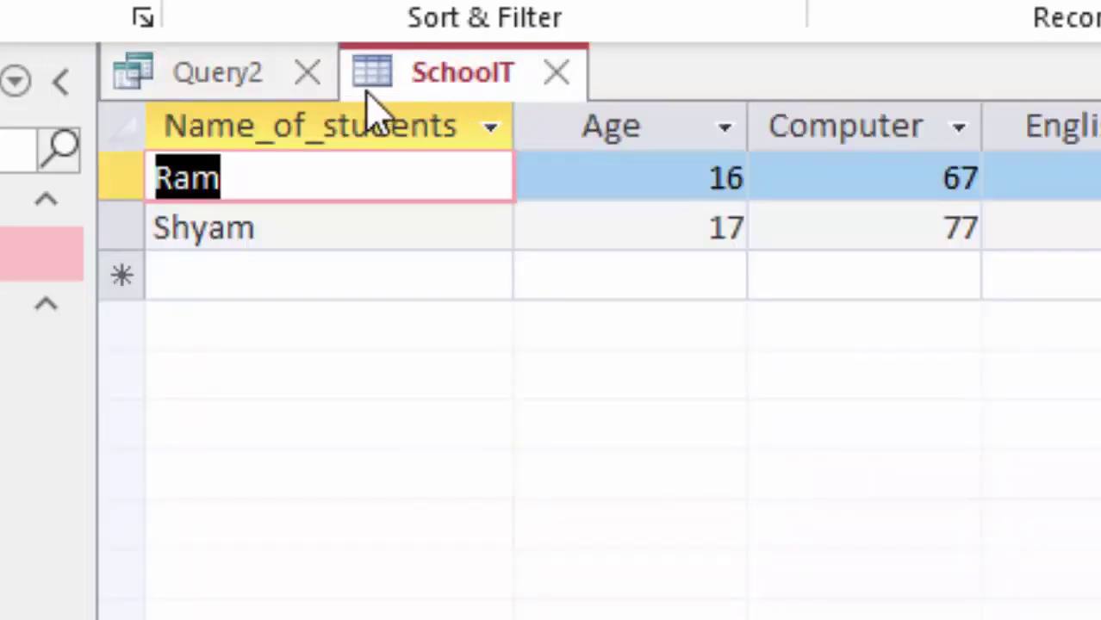
pyautogui.click(215, 74)
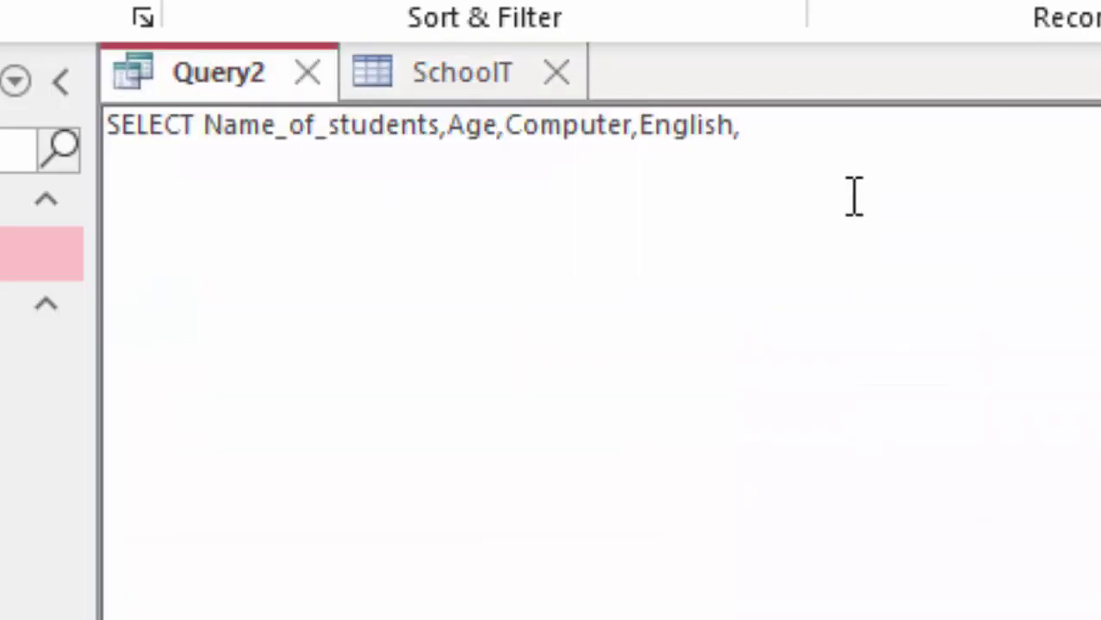
pyautogui.write('Physic')
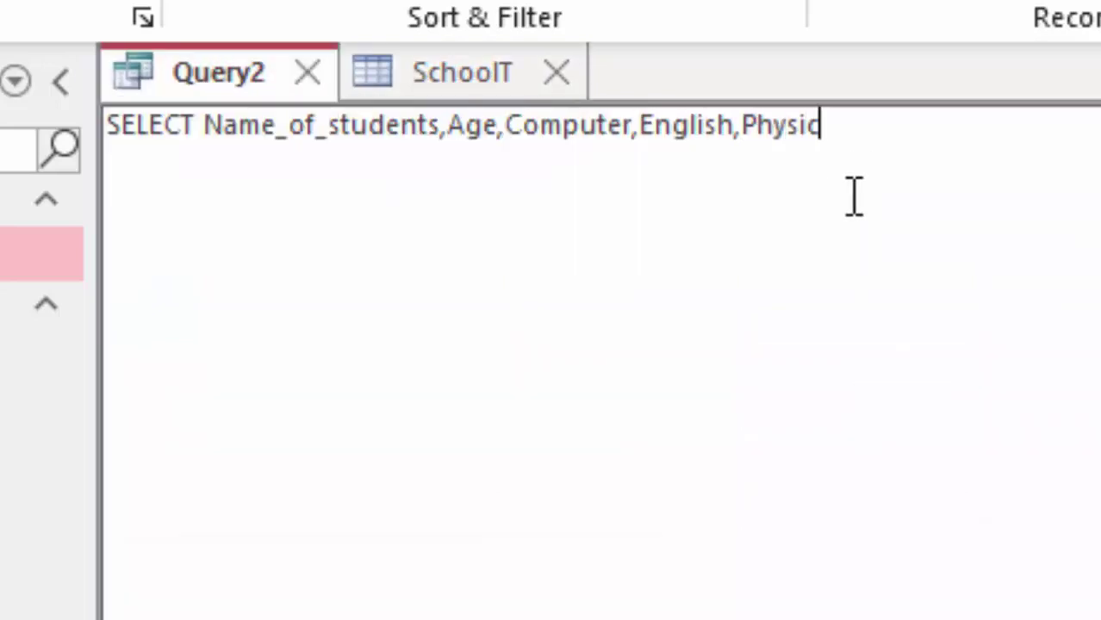
pyautogui.write('s,')
pyautogui.press('BackSpace')
pyautogui.write(',')
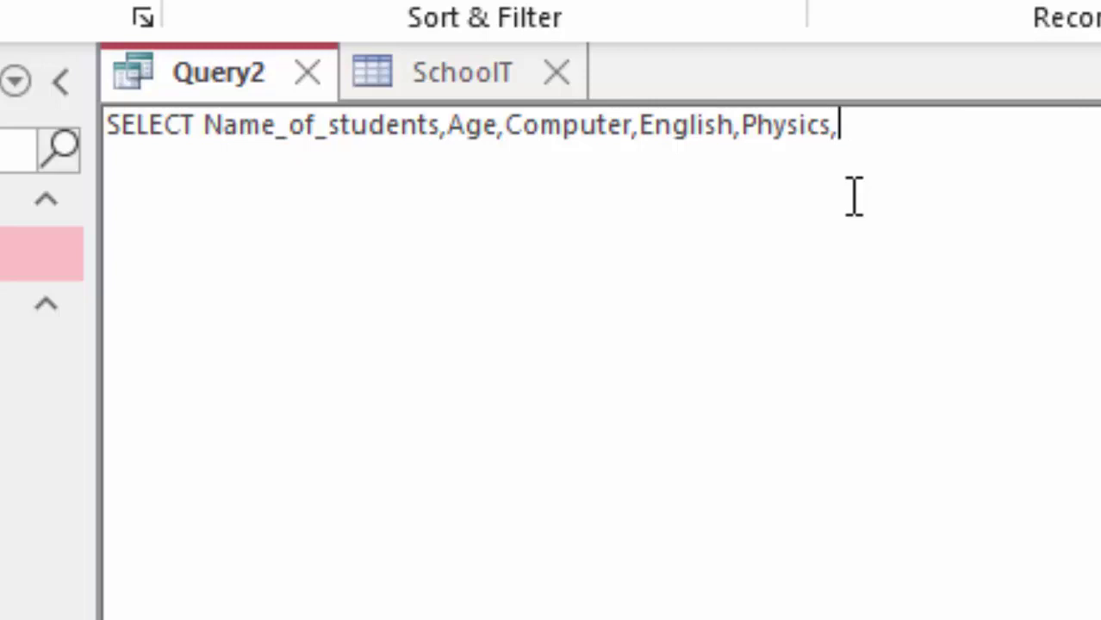
pyautogui.write('Chemis')
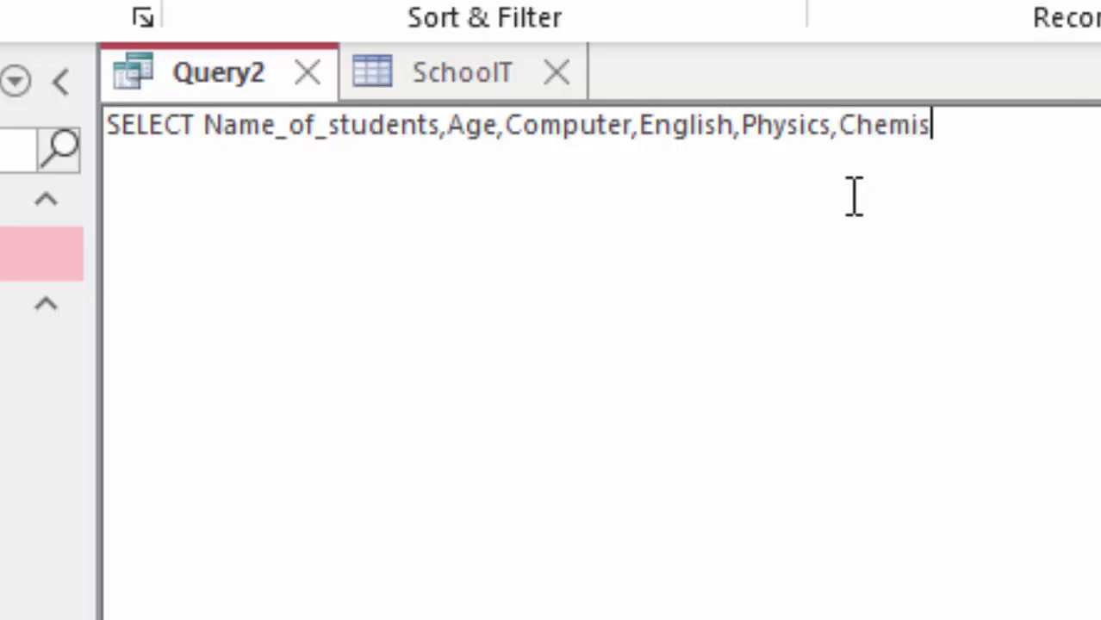
pyautogui.write('try,B')
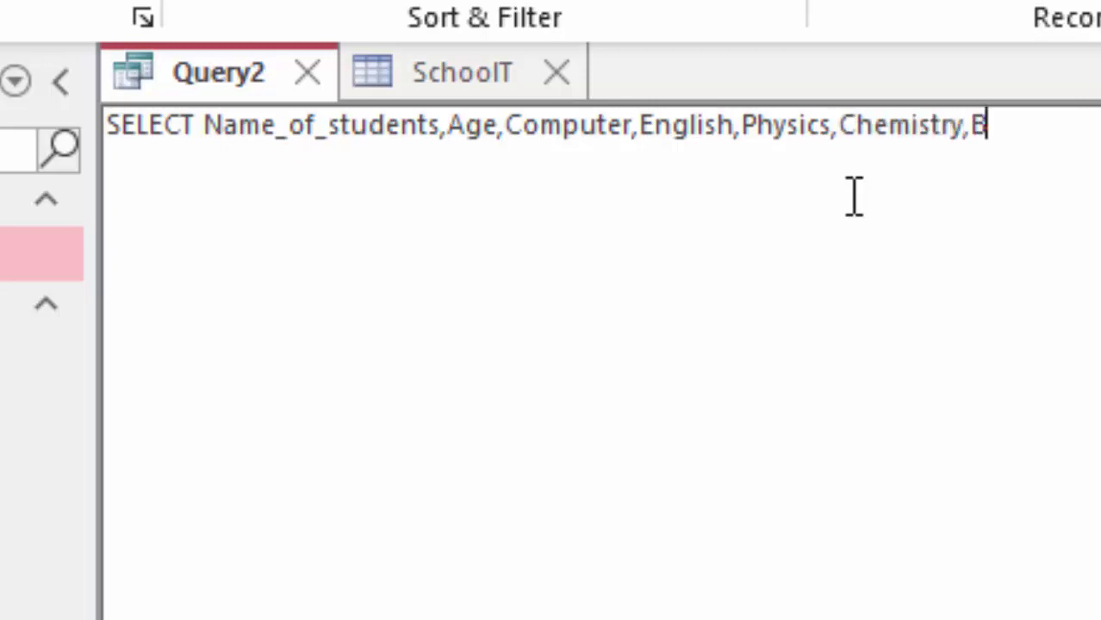
pyautogui.write('iology')
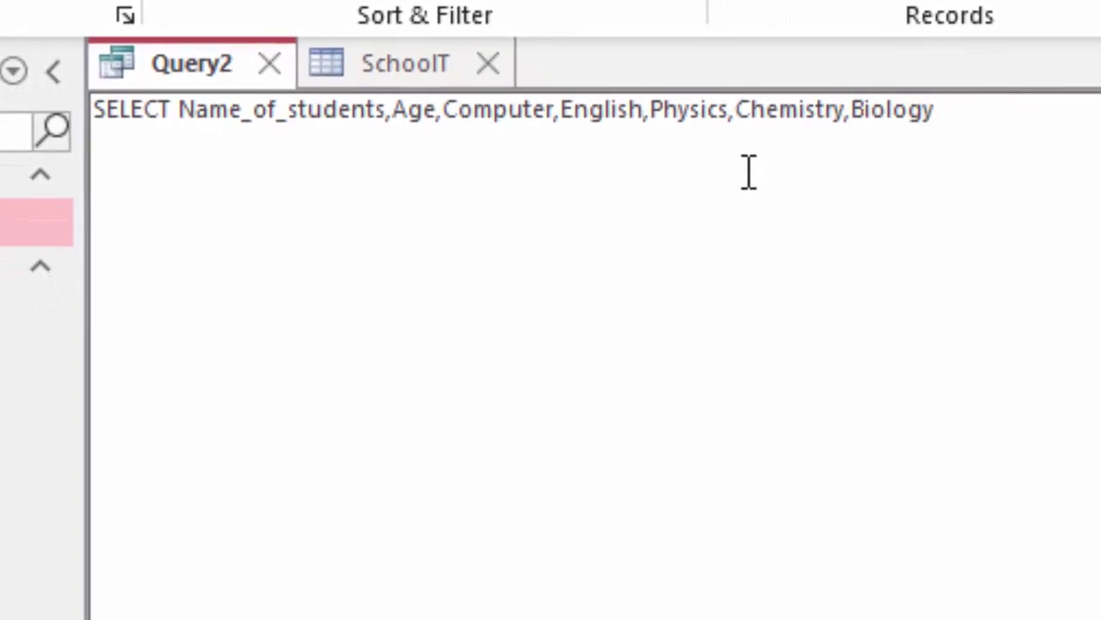
pyautogui.write(',')
pyautogui.write('(')
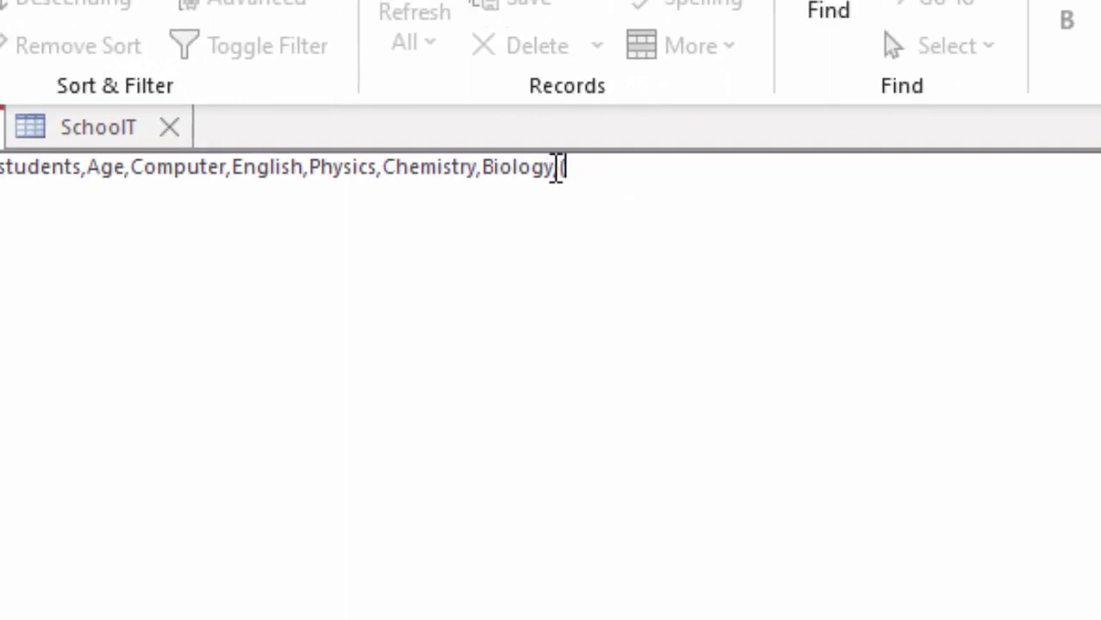
# Finish the SQL with (Computer+English+Physics+Chemistry+Biology) as [Total] from SchoolT;
pyautogui.moveTo(558, 166); pyautogui.dragTo(130, 166)
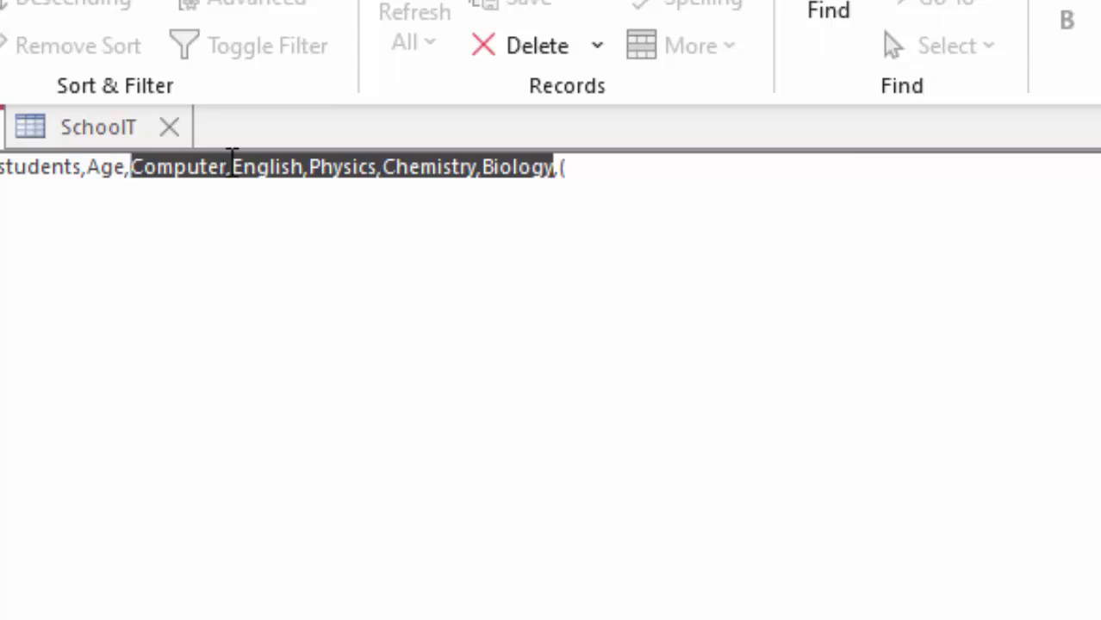
pyautogui.rightClick(232, 163)
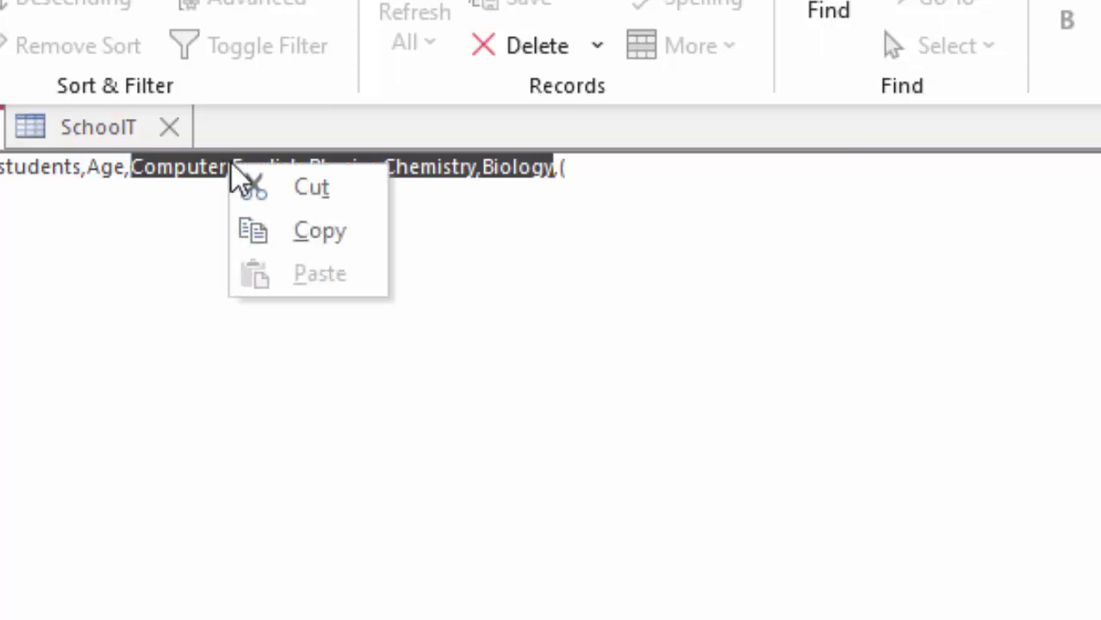
pyautogui.click(328, 229)
pyautogui.click(717, 164)
pyautogui.write('Computer+English+Physics+Chemistry+Biology')
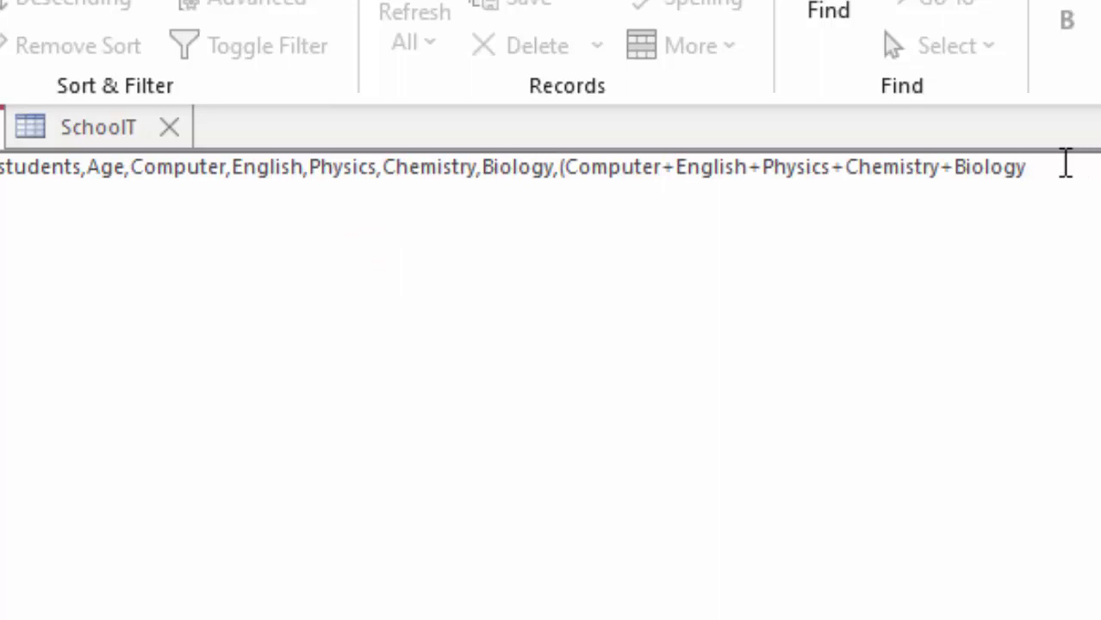
pyautogui.write(')')
pyautogui.write('as')
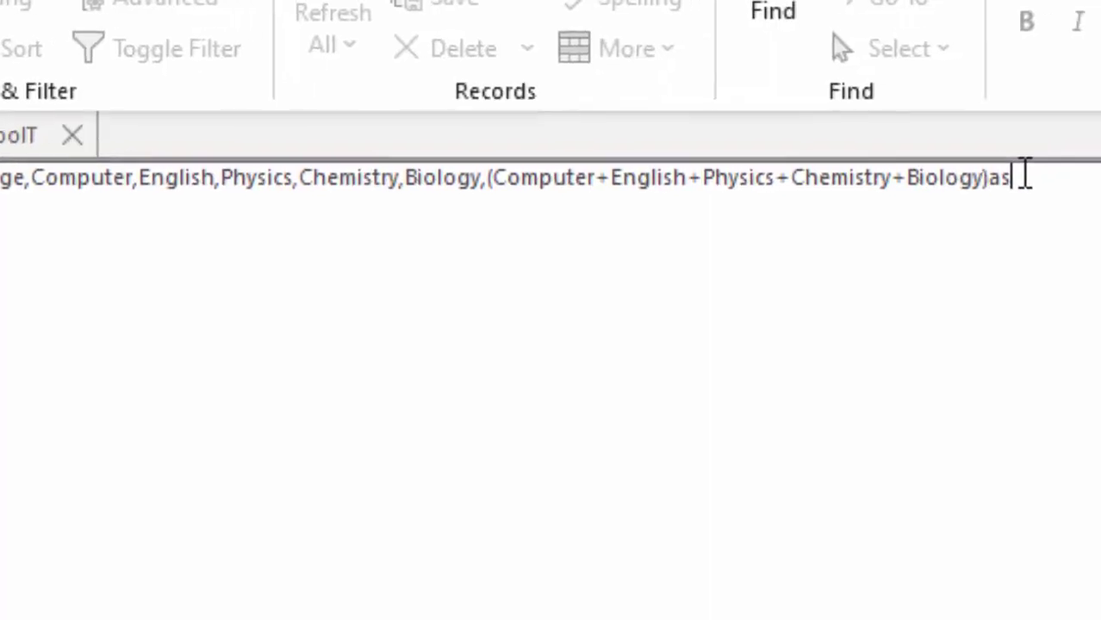
pyautogui.write(' [')
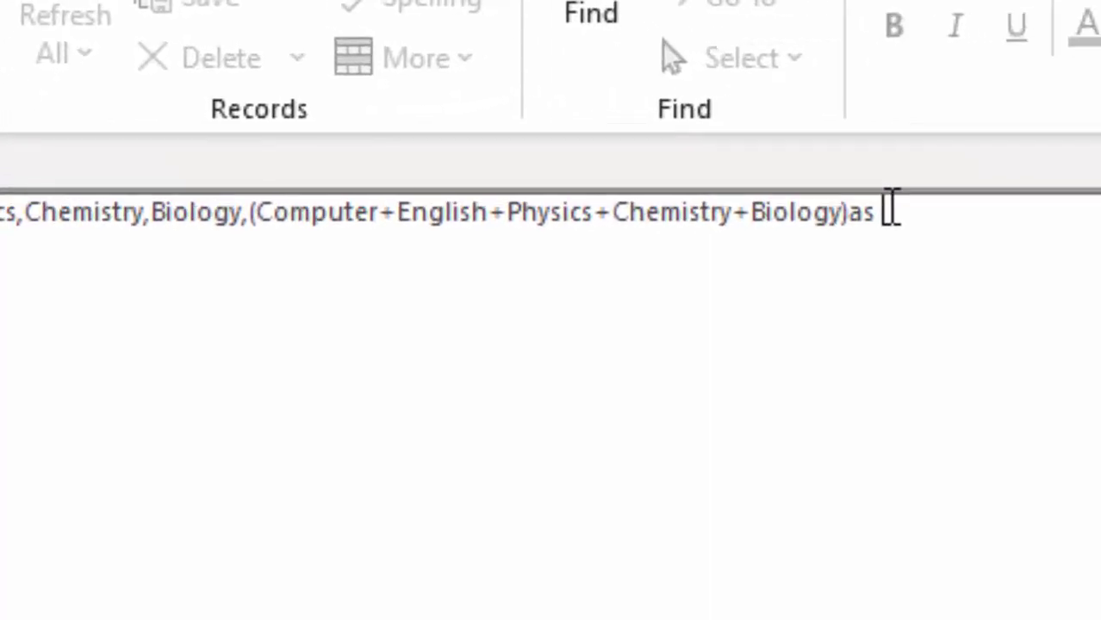
pyautogui.press('BackSpace')
pyautogui.write('Tota')
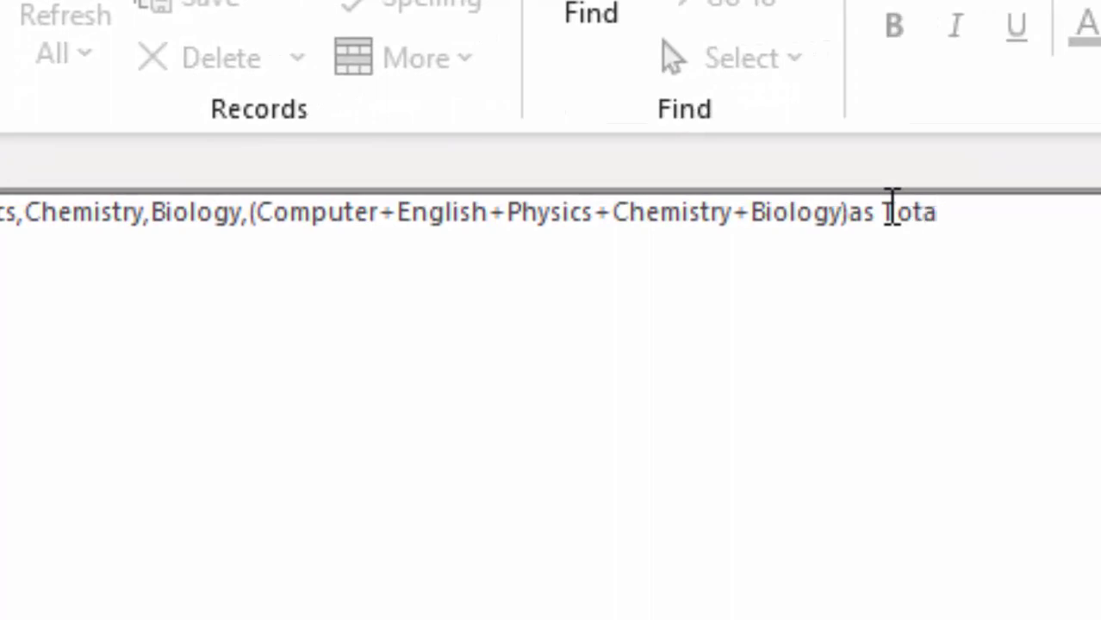
pyautogui.write('lish,Physi')
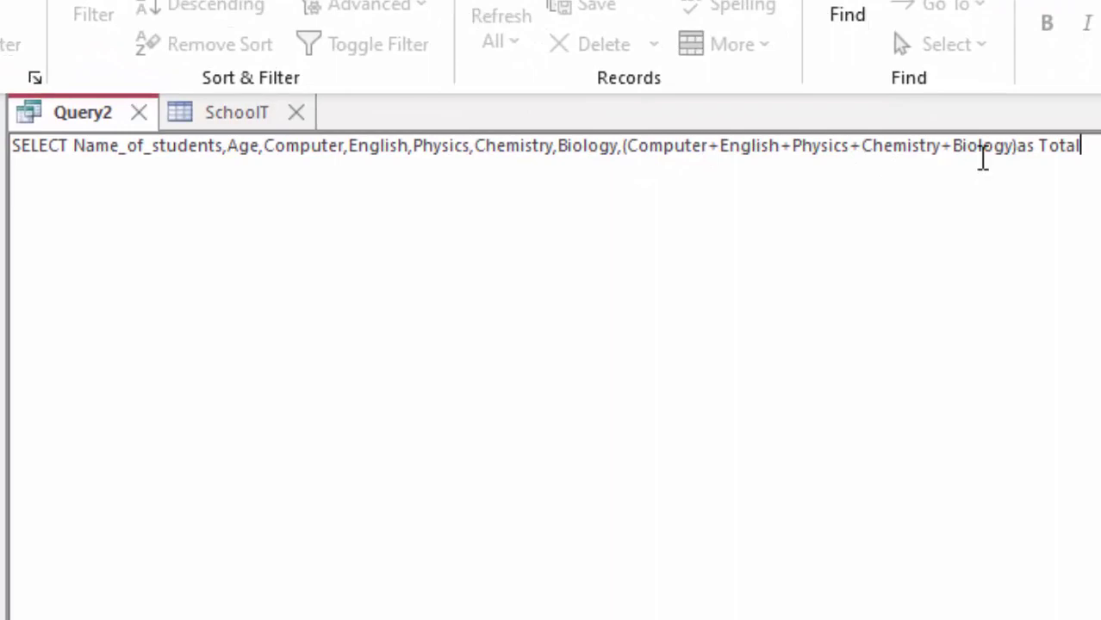
pyautogui.write('from')
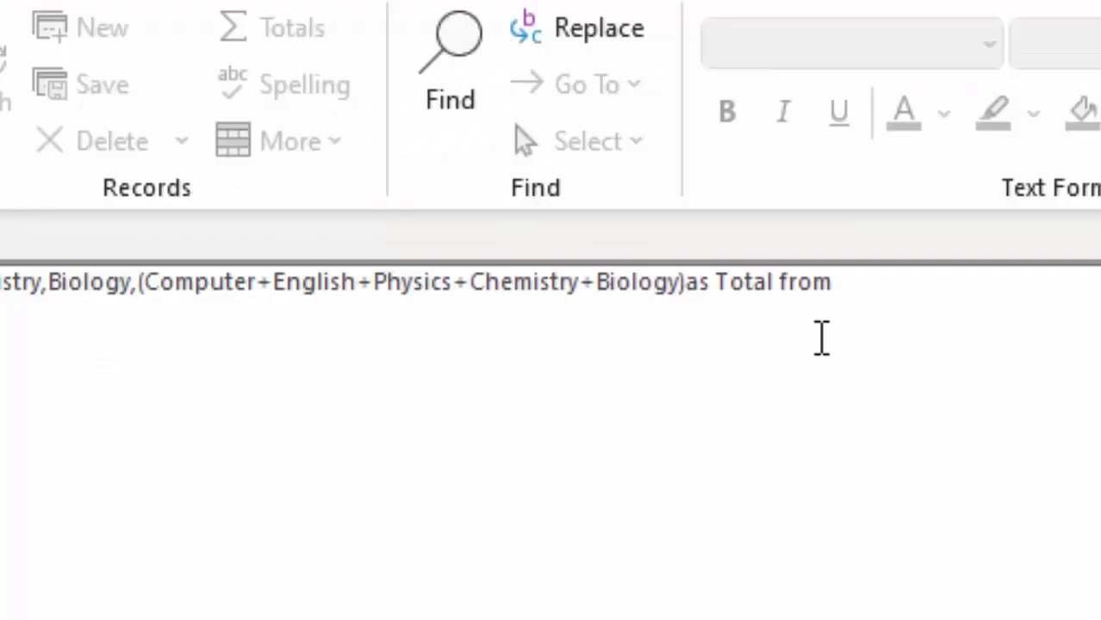
pyautogui.write(' School')
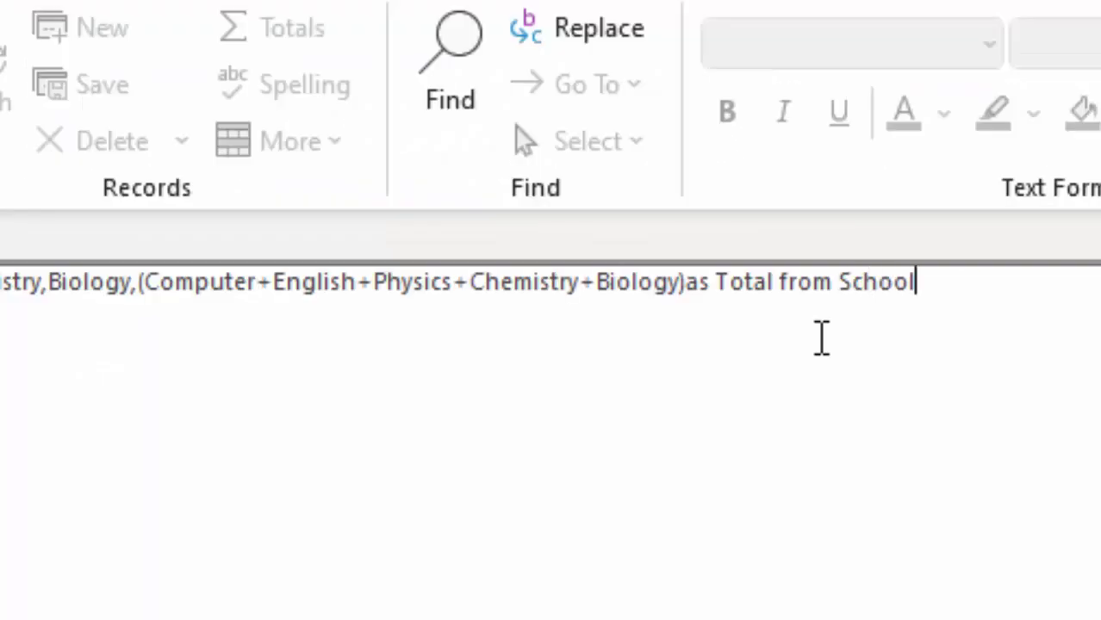
pyautogui.write('T')
pyautogui.write(';')
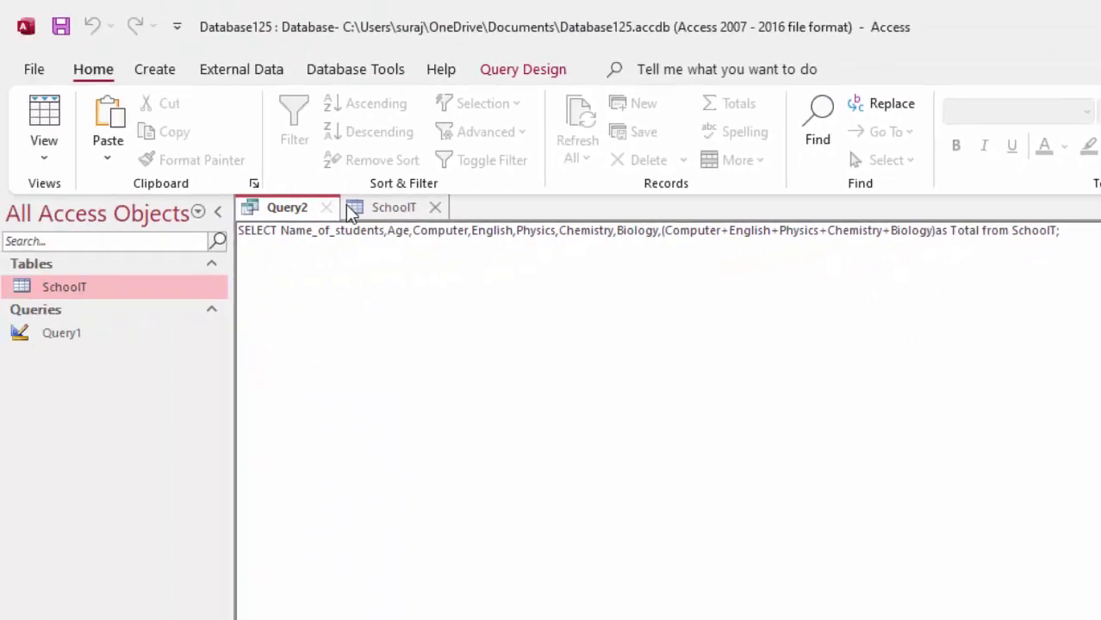
# Close SchoolT and run Query2, showing Totals of 355 and 386, then begin a new record
pyautogui.click(435, 207)
pyautogui.click(526, 70)
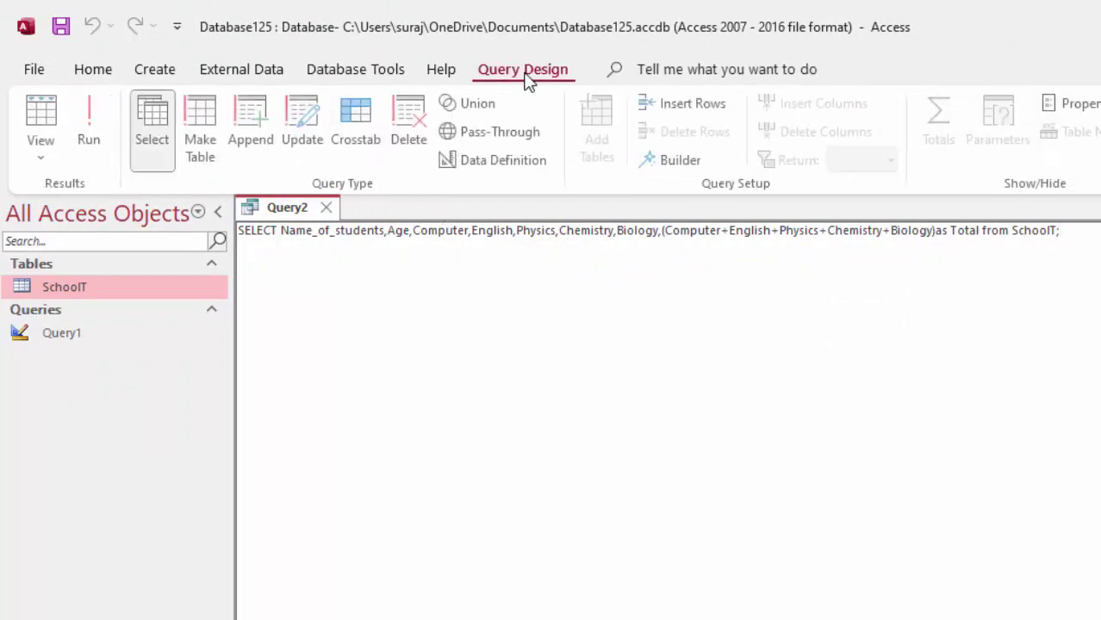
pyautogui.click(90, 116)
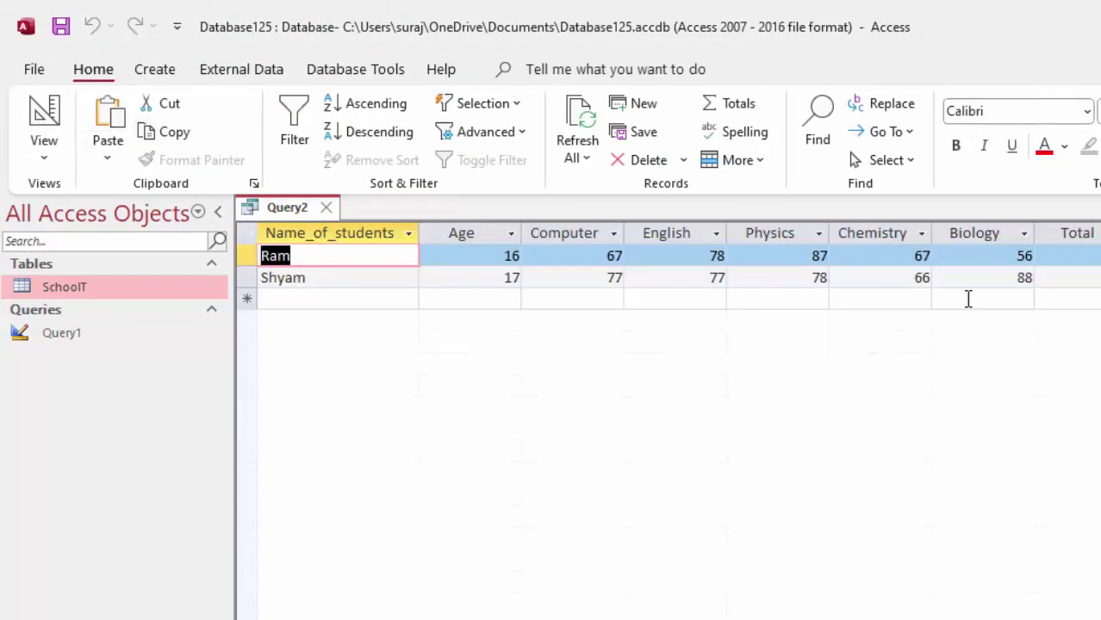
pyautogui.click(367, 303)
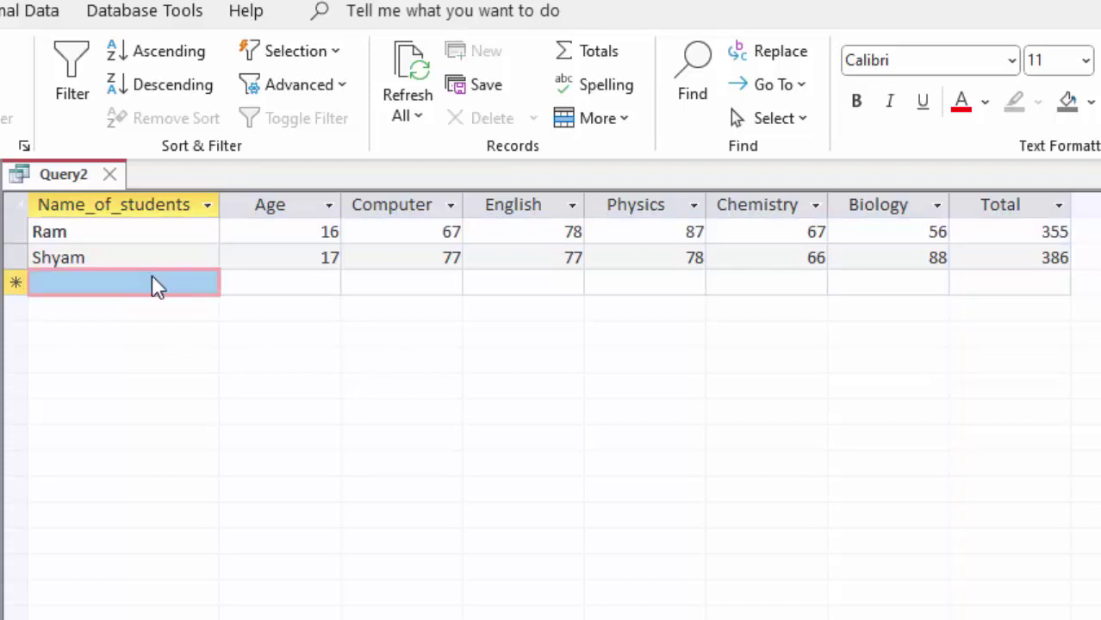
pyautogui.click(152, 280)
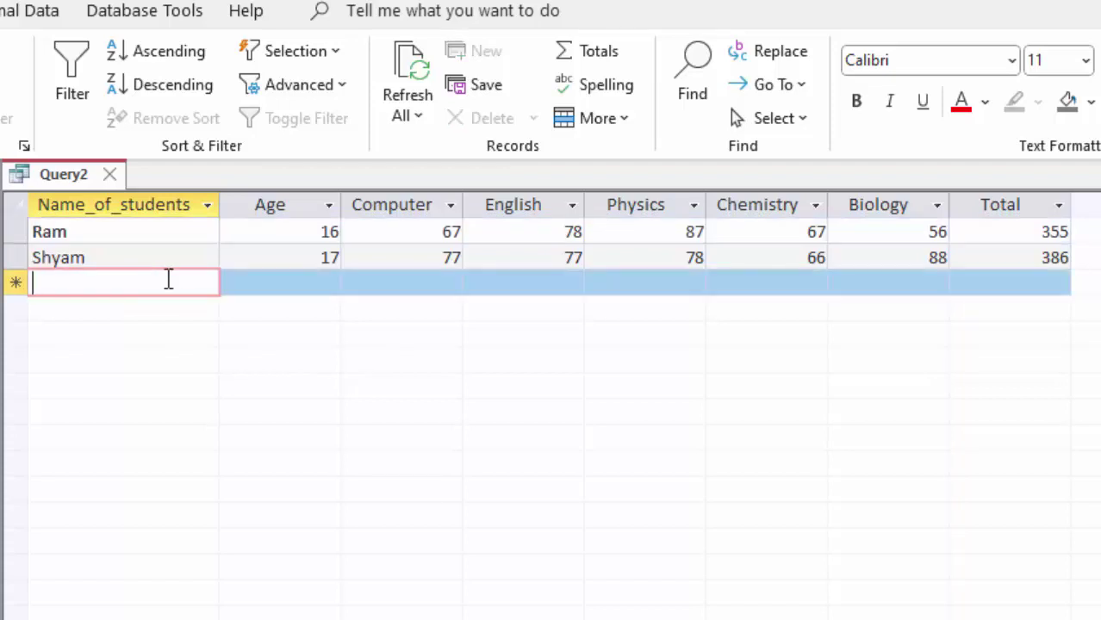
# Enter the new student's name, age 19 and Computer mark 28 in the datasheet's new row
pyautogui.write('Kum')
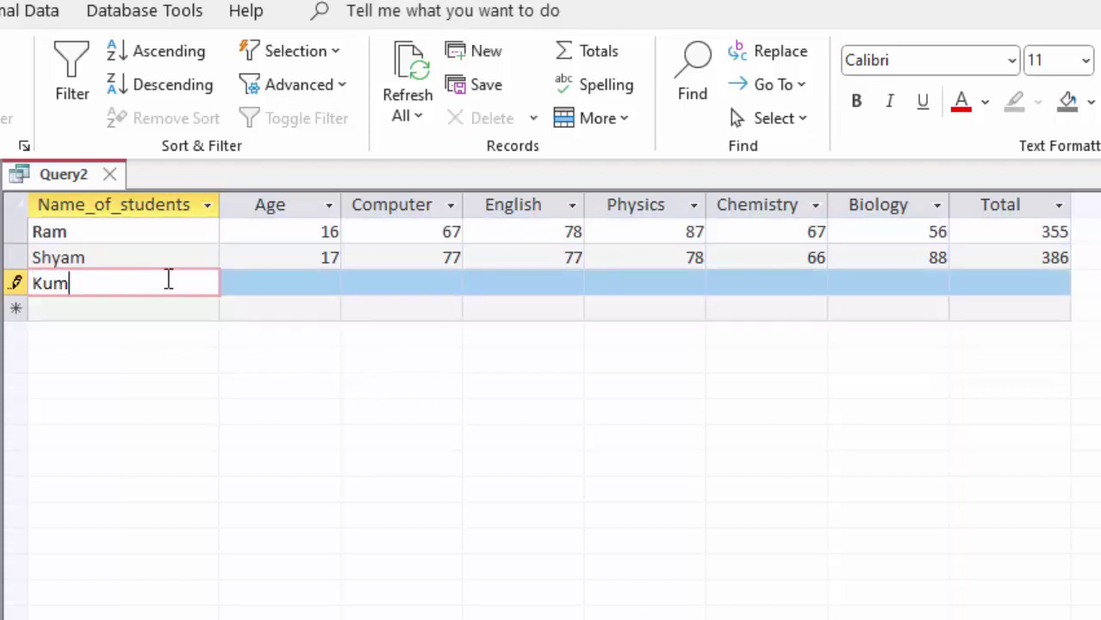
pyautogui.write('ud')
pyautogui.press('Tab')
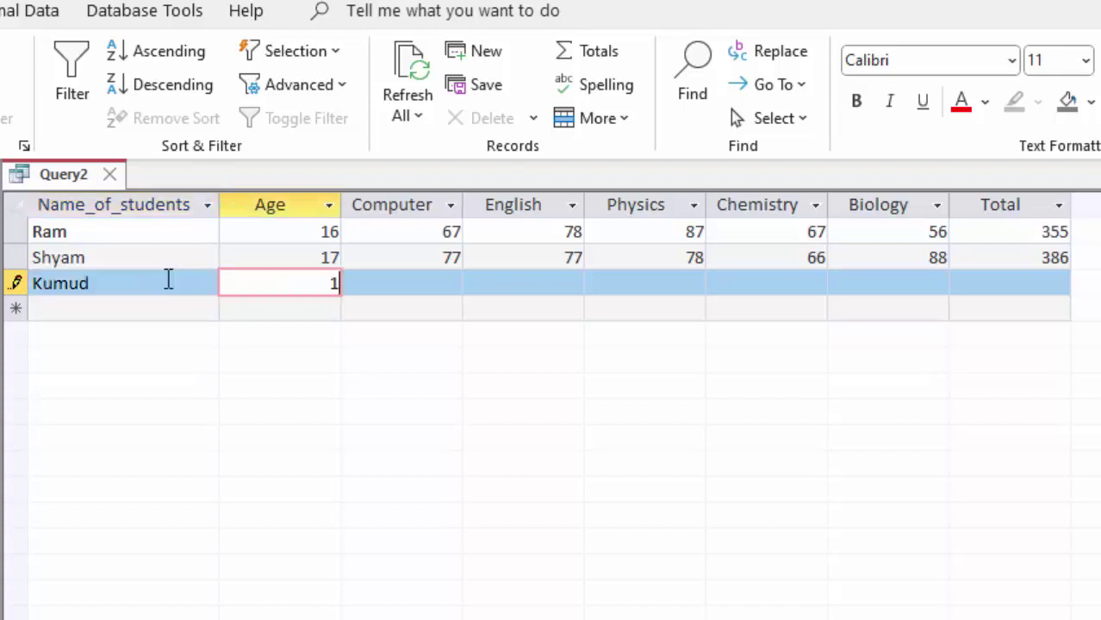
pyautogui.write('19')
pyautogui.press('Tab')
pyautogui.write('2')
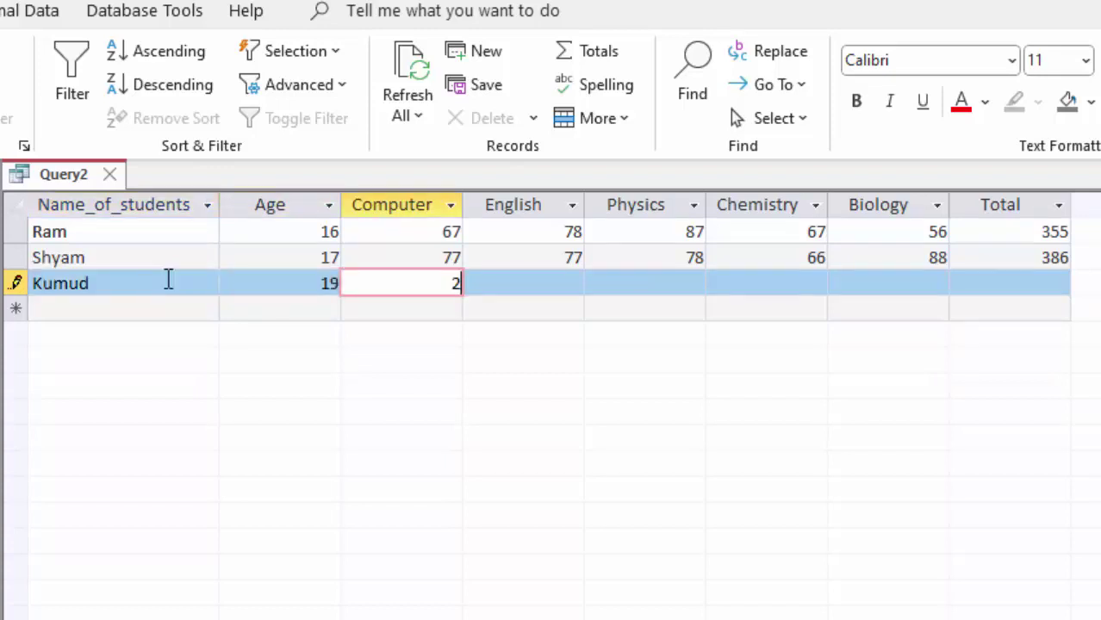
pyautogui.write('8')
pyautogui.press('Tab')
# Fill in marks English 89, Physics 99, Chemistry 45, Biology 47 and save the record, totalling 308
pyautogui.write('9')
pyautogui.press('Tab')
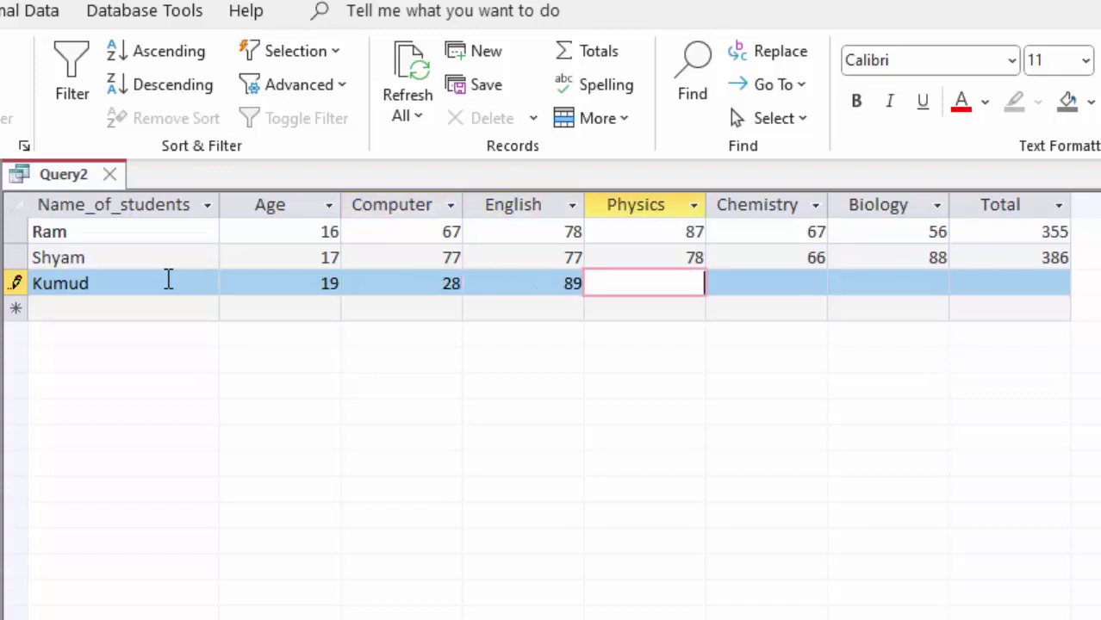
pyautogui.write('999')
pyautogui.press('BackSpace')
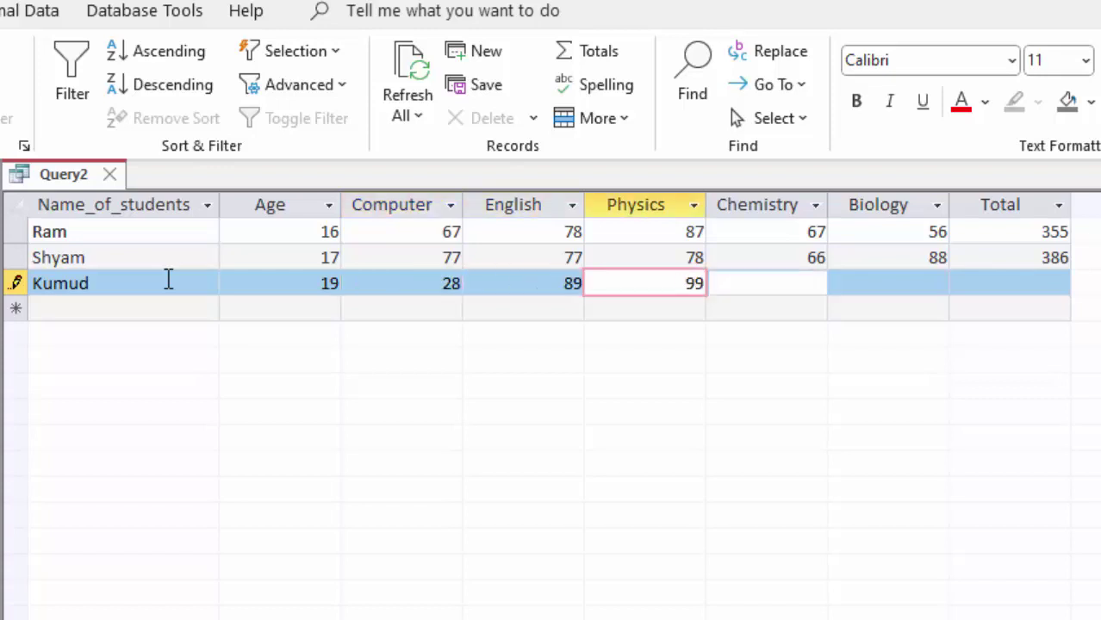
pyautogui.press('Tab')
pyautogui.write('45')
pyautogui.press('Tab')
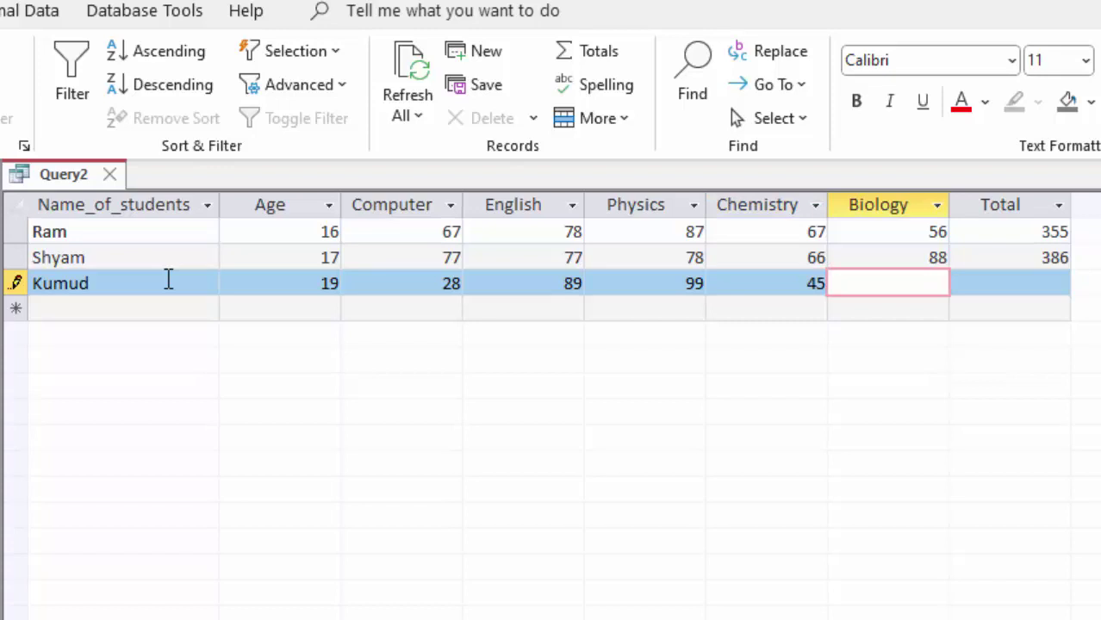
pyautogui.write('47')
pyautogui.press('Tab')
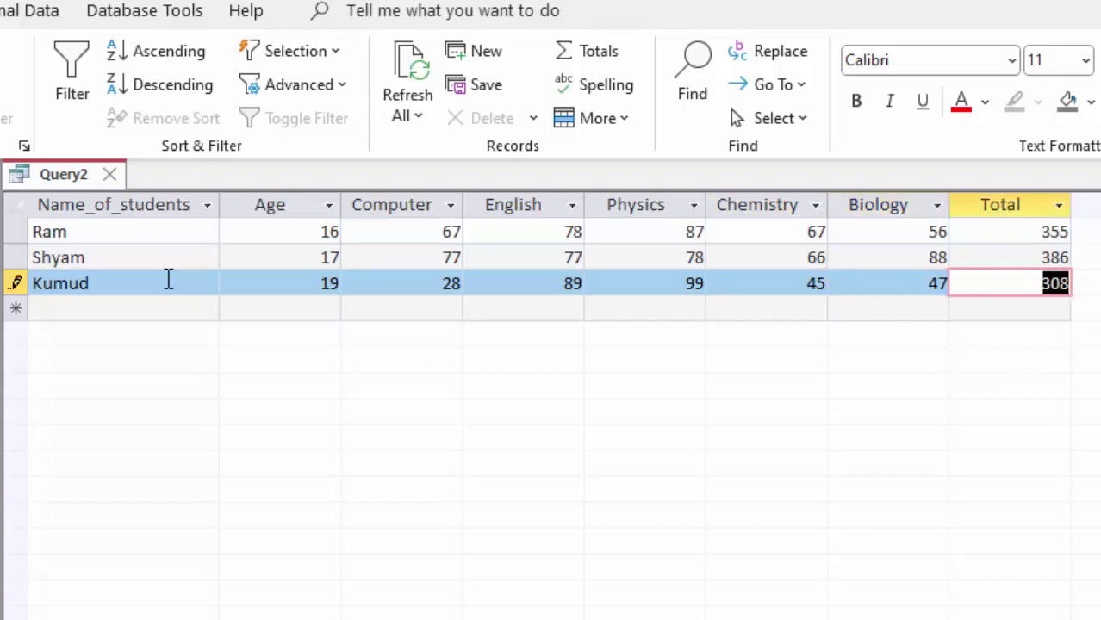
pyautogui.press('Tab')
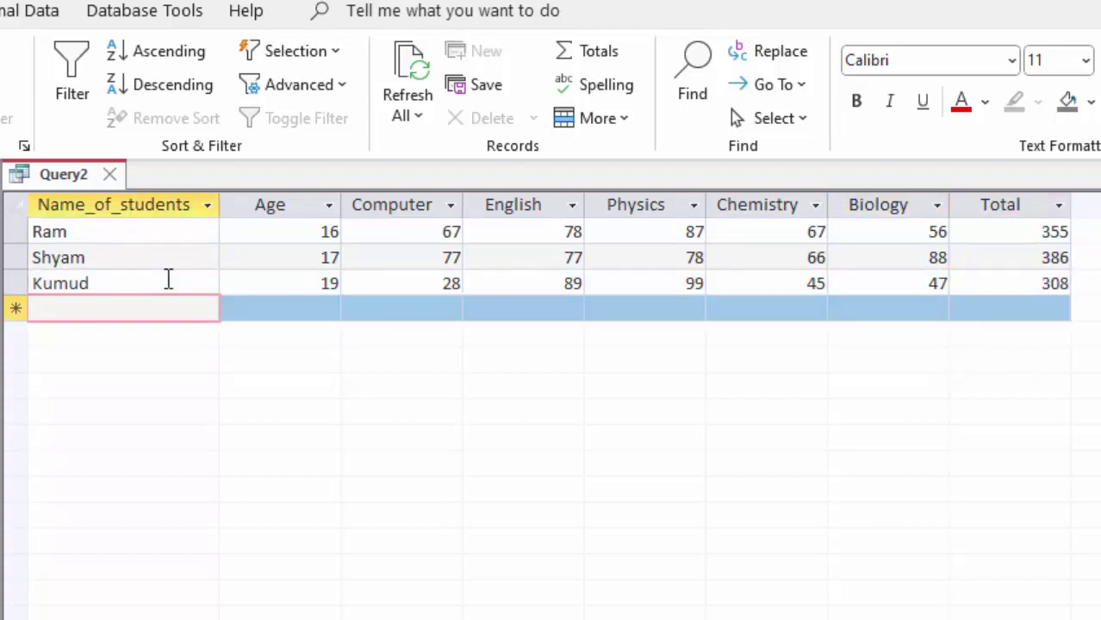